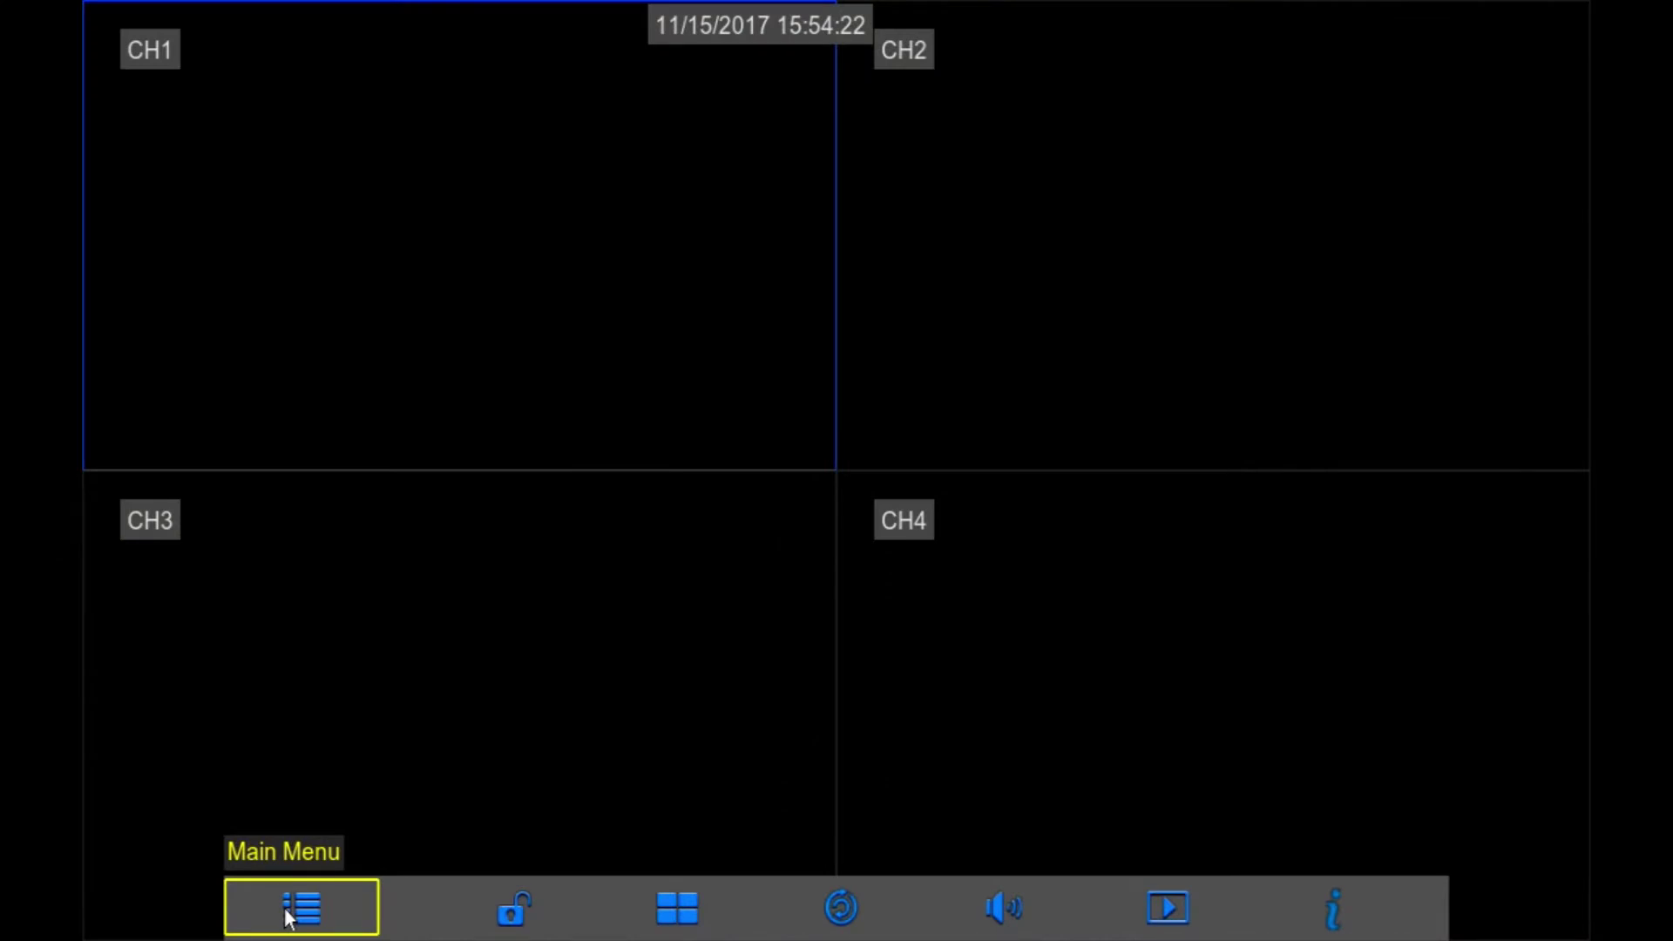
- Open the record schedule page in the recorder's parameter settings
{"action": "left_click", "coordinate": [288, 915]}
{"action": "left_click", "coordinate": [285, 910]}
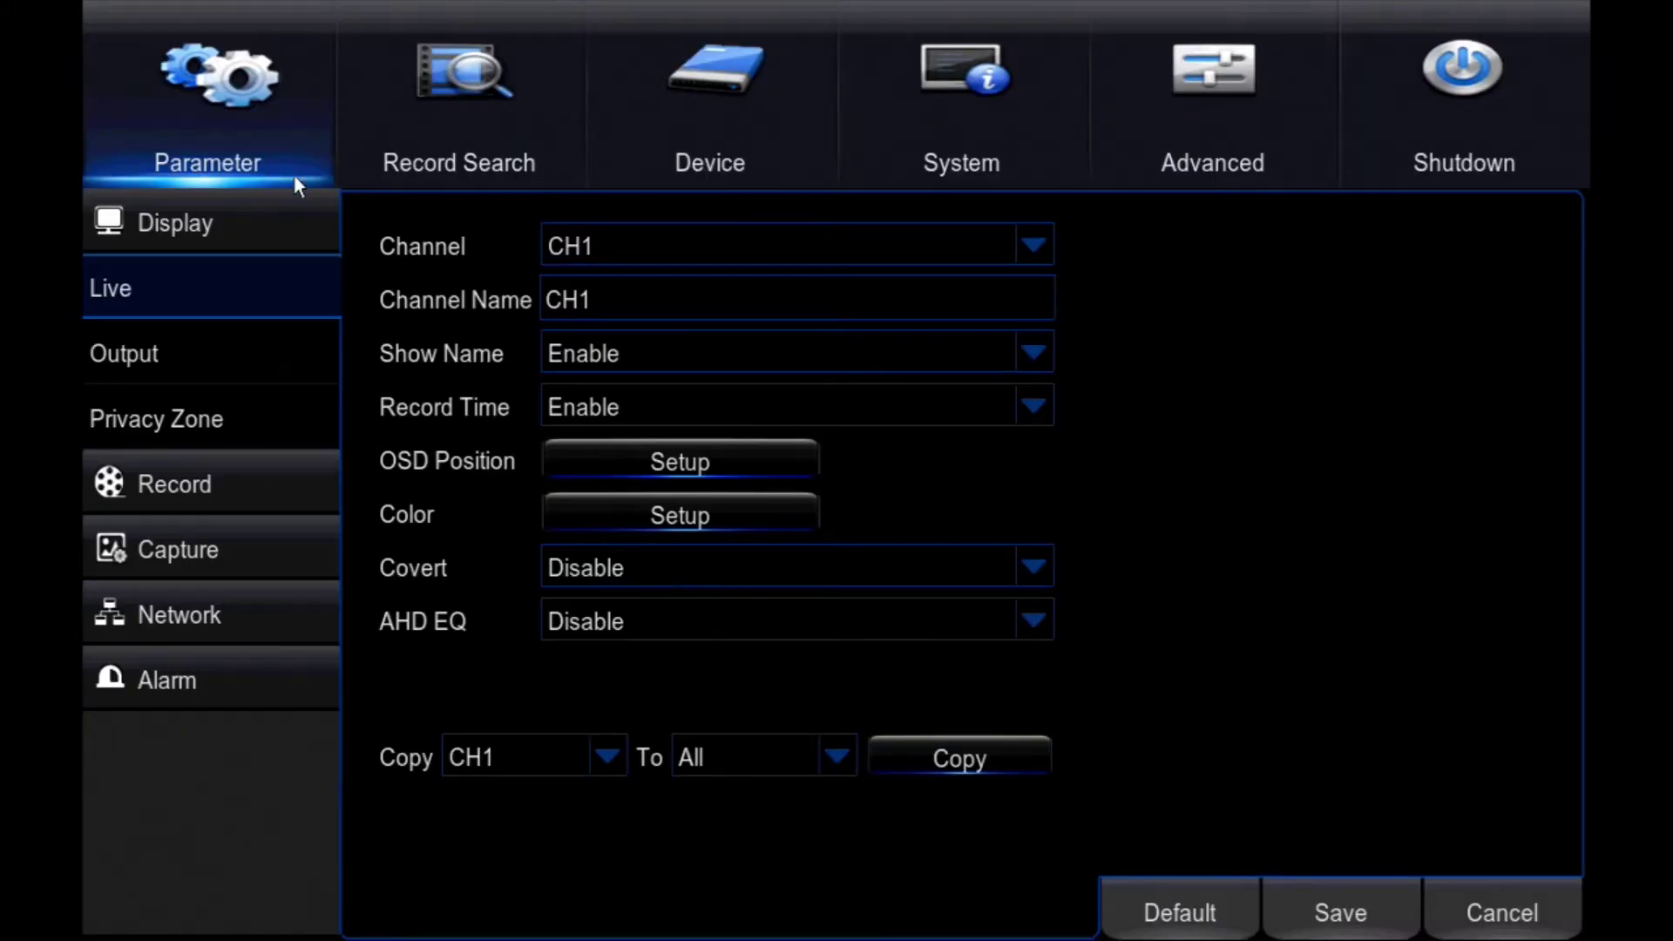
{"action": "left_click", "coordinate": [223, 96]}
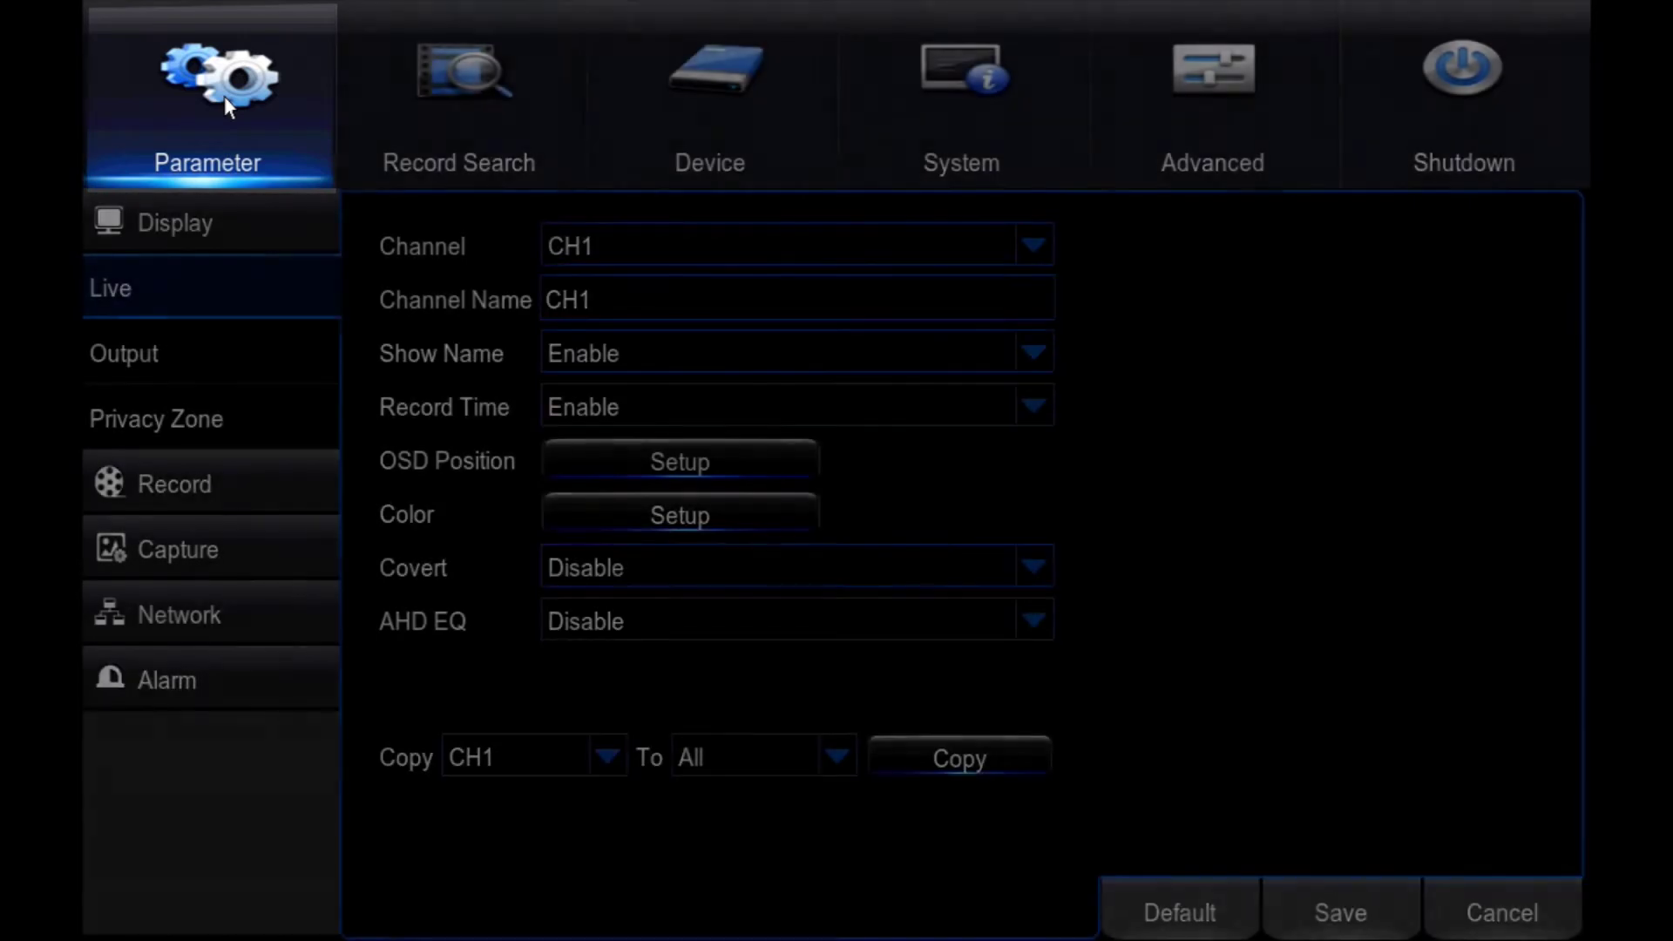
{"action": "left_click", "coordinate": [217, 479]}
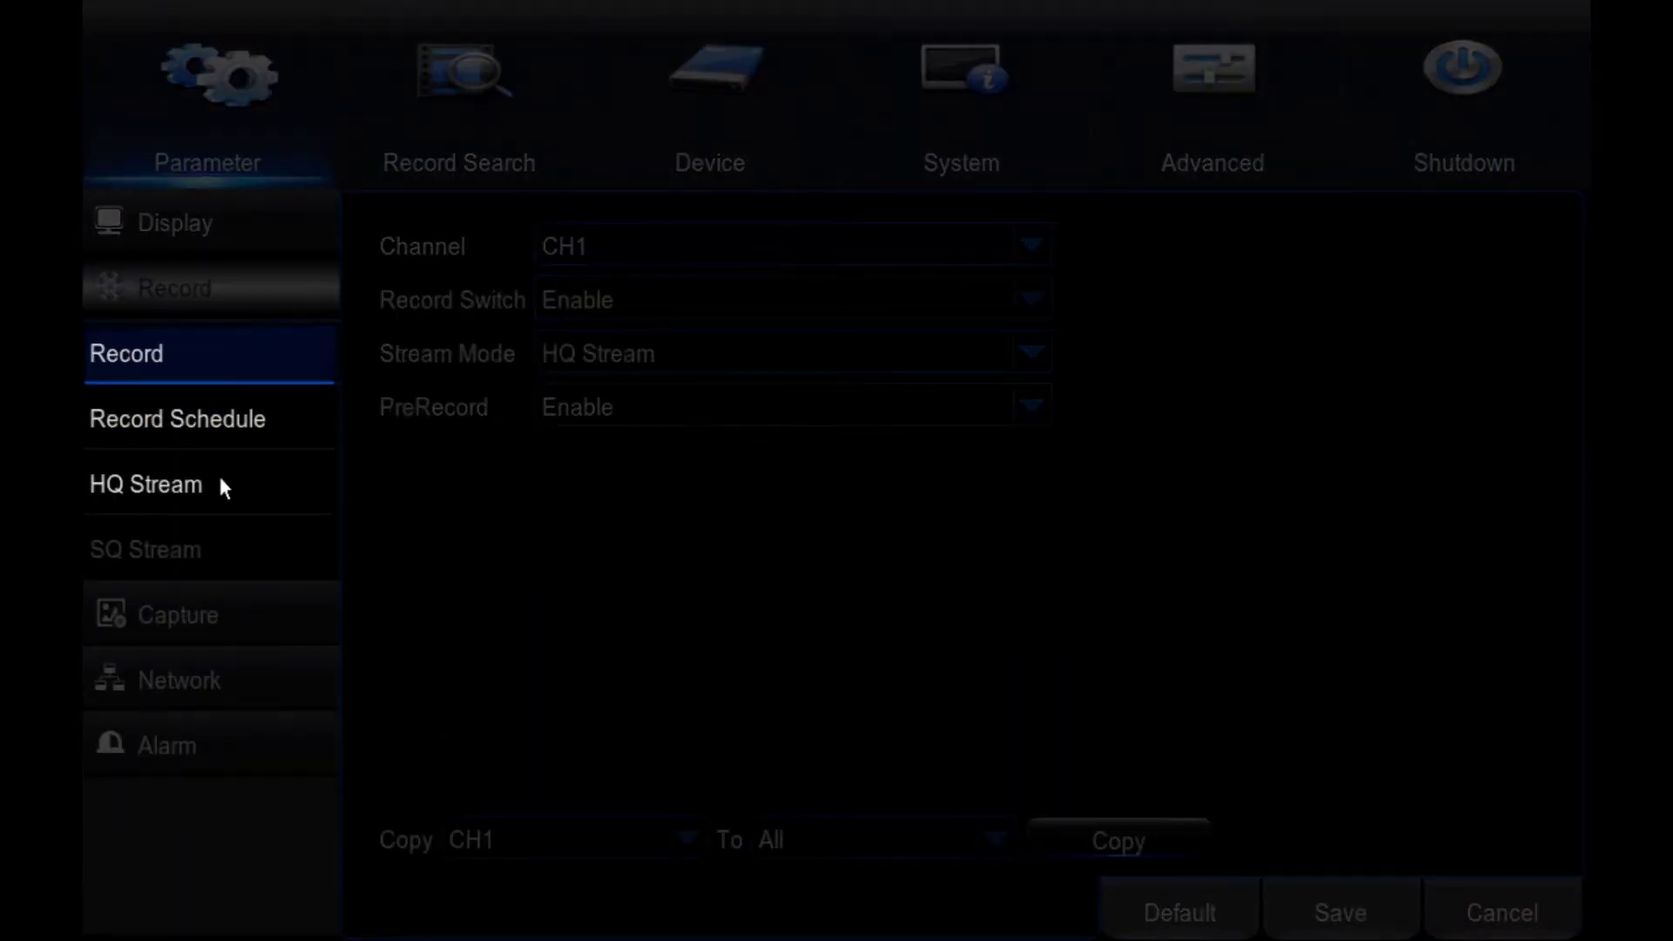
{"action": "left_click", "coordinate": [223, 429]}
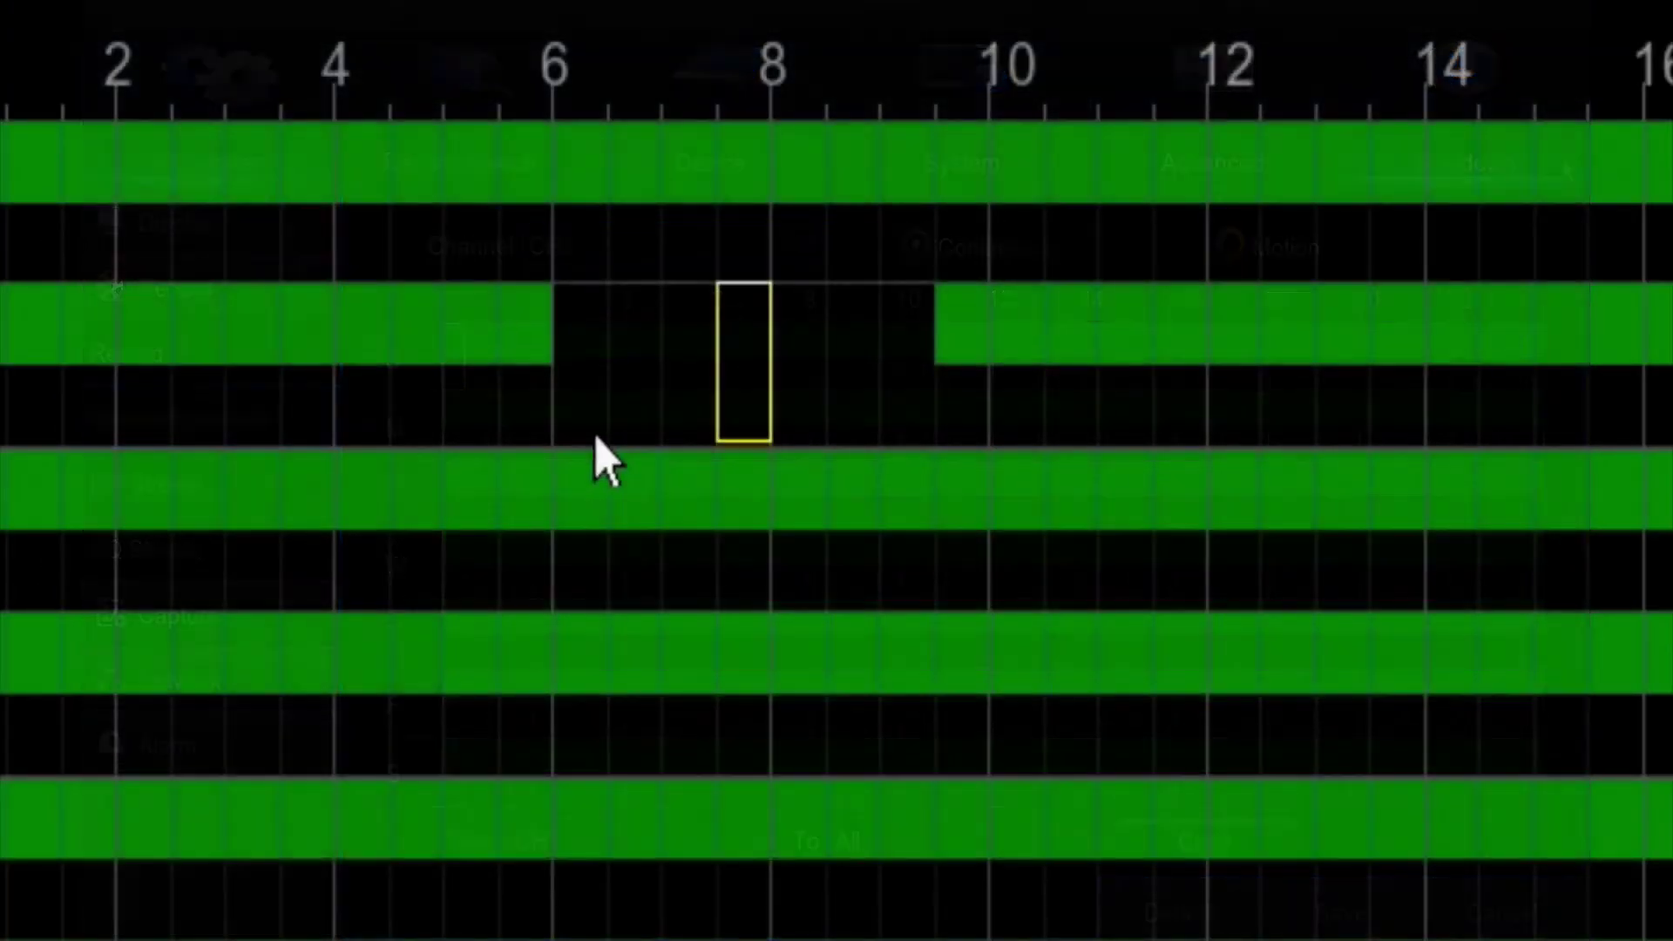
- Mark the half-hour blocks from 6:00 to 8:30 for motion recording in the gap in the continuous schedule
{"action": "left_click", "coordinate": [589, 409]}
{"action": "left_click", "coordinate": [643, 409]}
{"action": "left_click", "coordinate": [746, 405]}
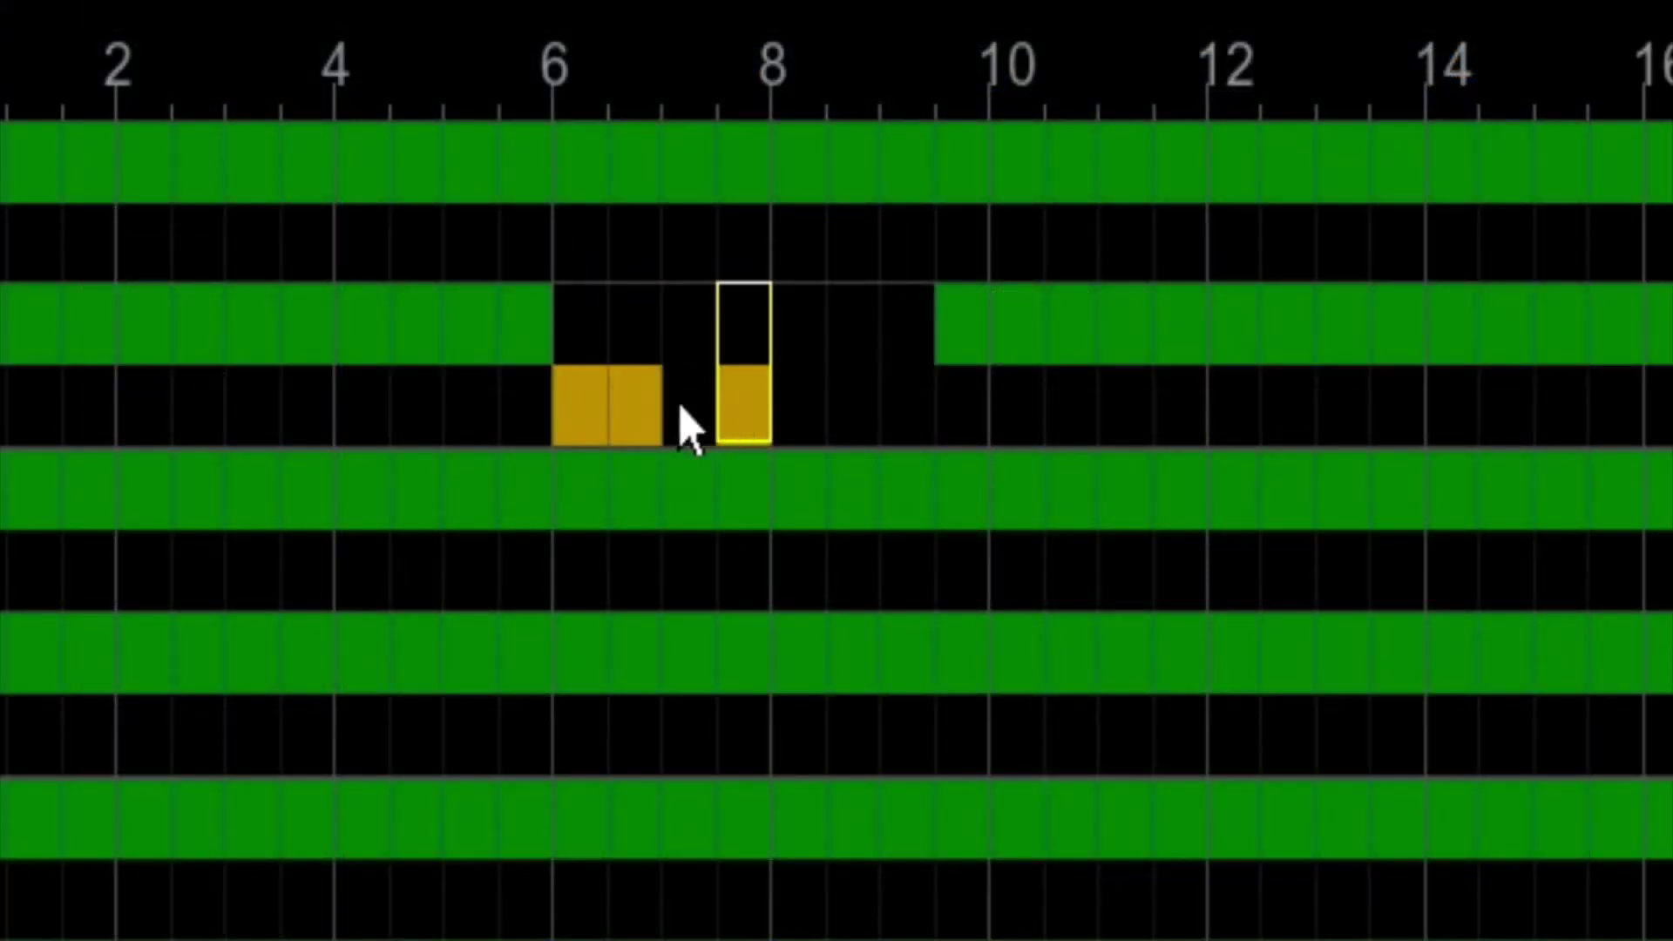
{"action": "left_click", "coordinate": [685, 406]}
{"action": "left_click", "coordinate": [807, 409]}
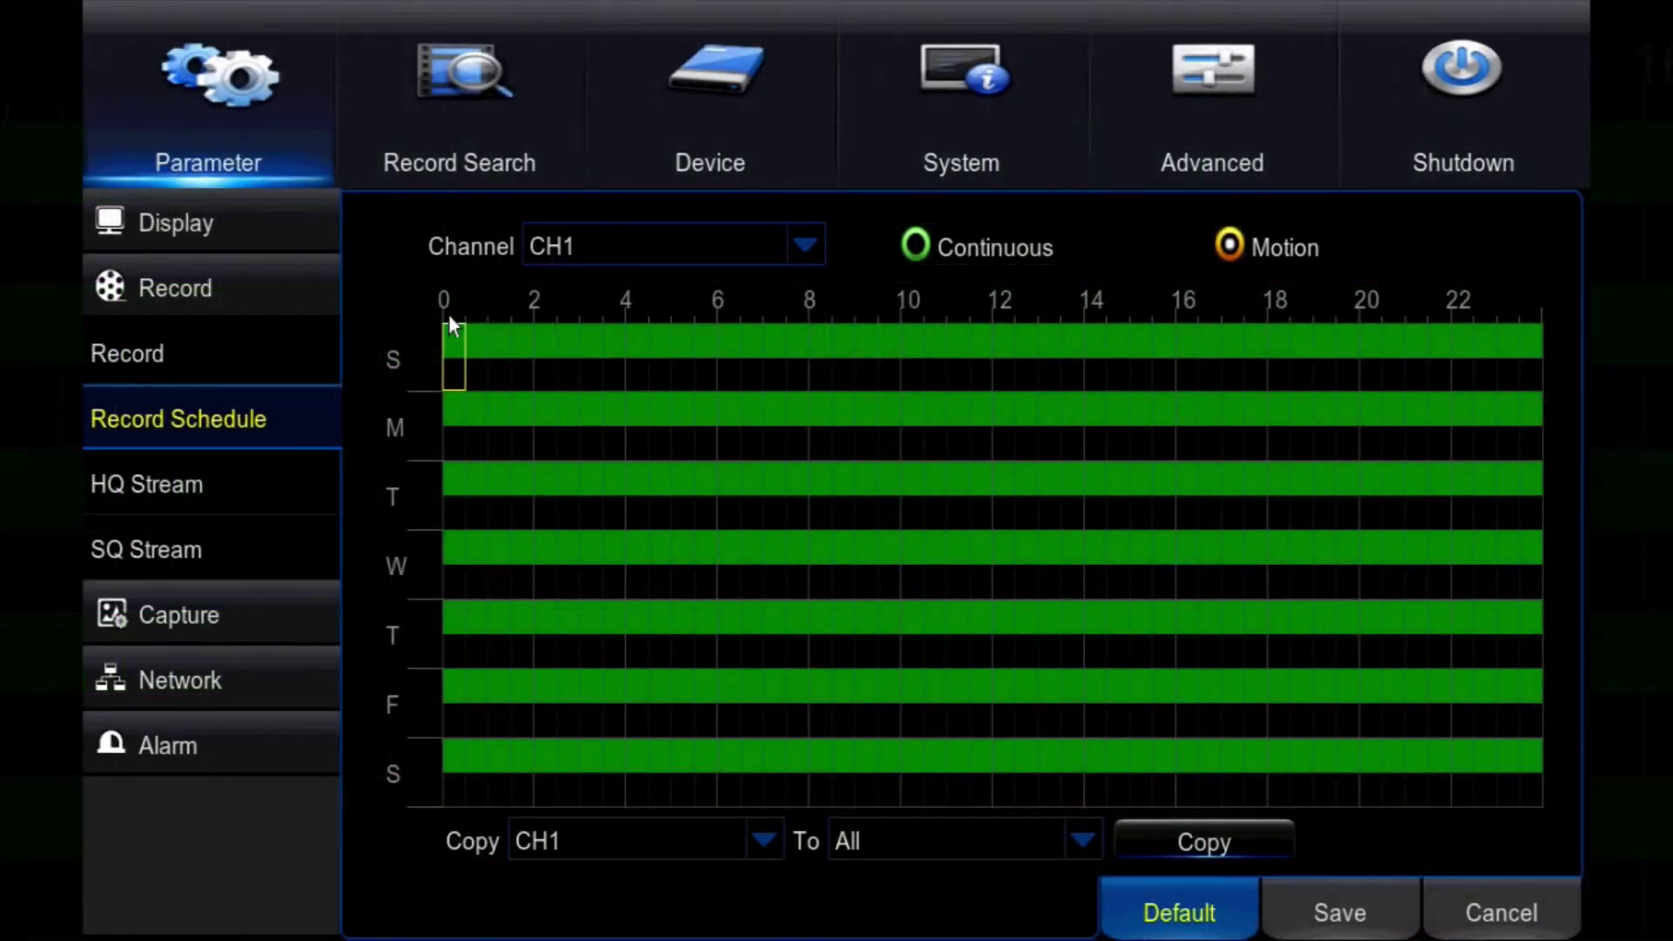
- Replace continuous recording with motion recording from 8:00 to 16:00, Monday to Friday, in the CH1 schedule
{"action": "left_click", "coordinate": [902, 255]}
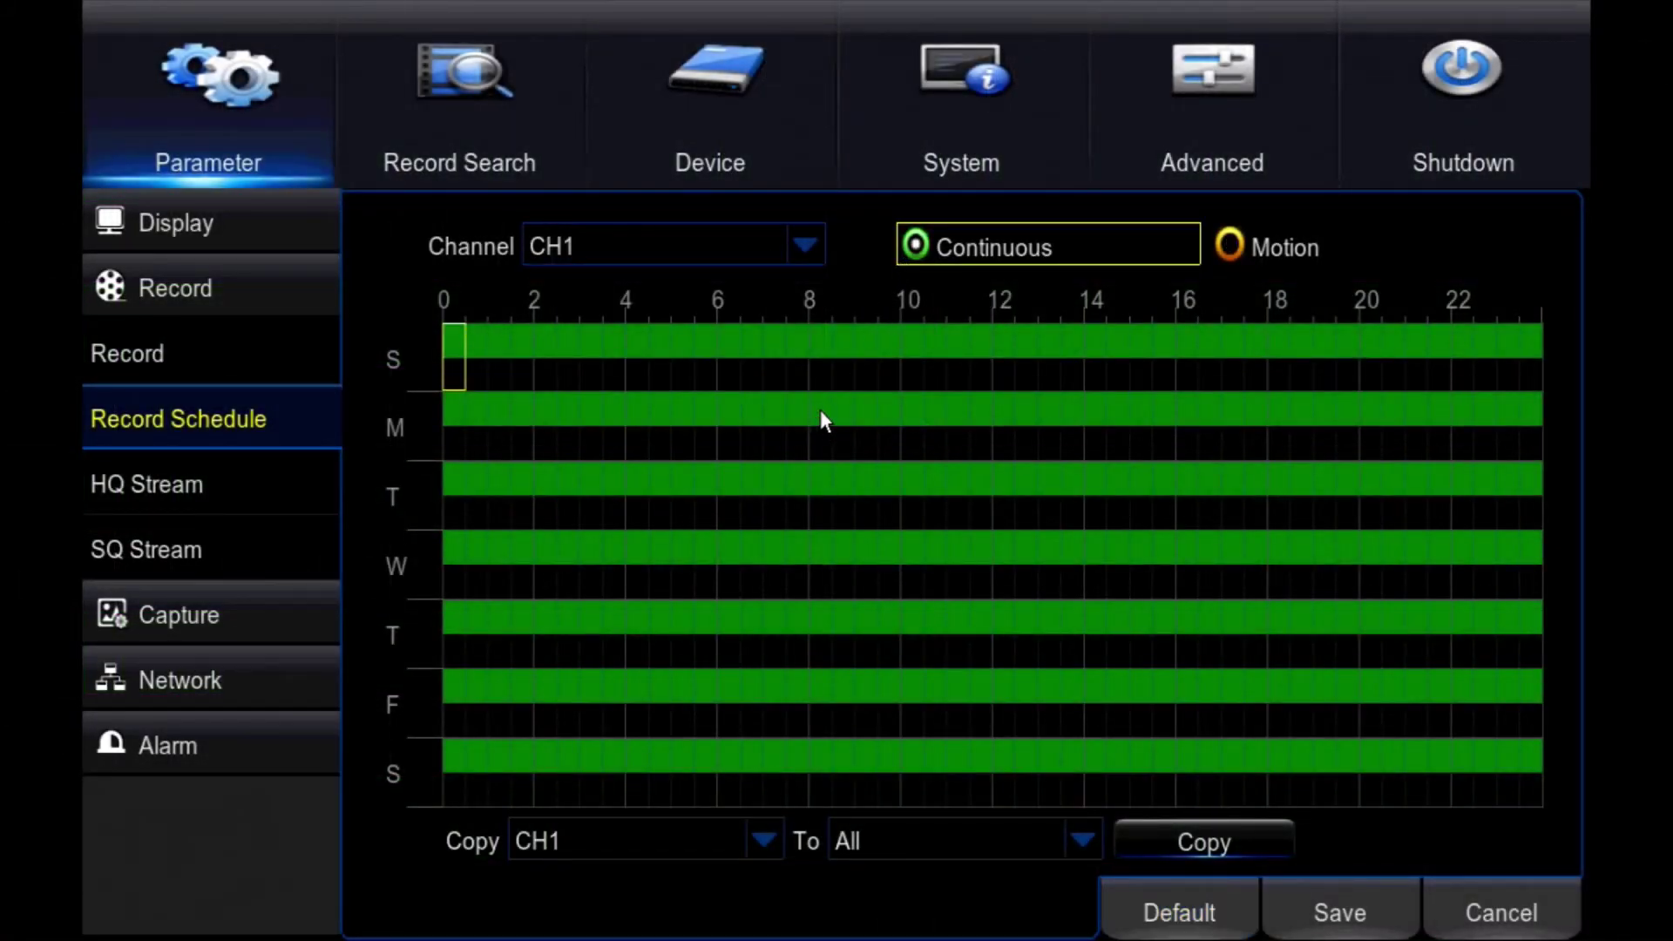
{"action": "left_click_drag", "start_coordinate": [819, 410], "coordinate": [1166, 695]}
{"action": "left_click", "coordinate": [1256, 234]}
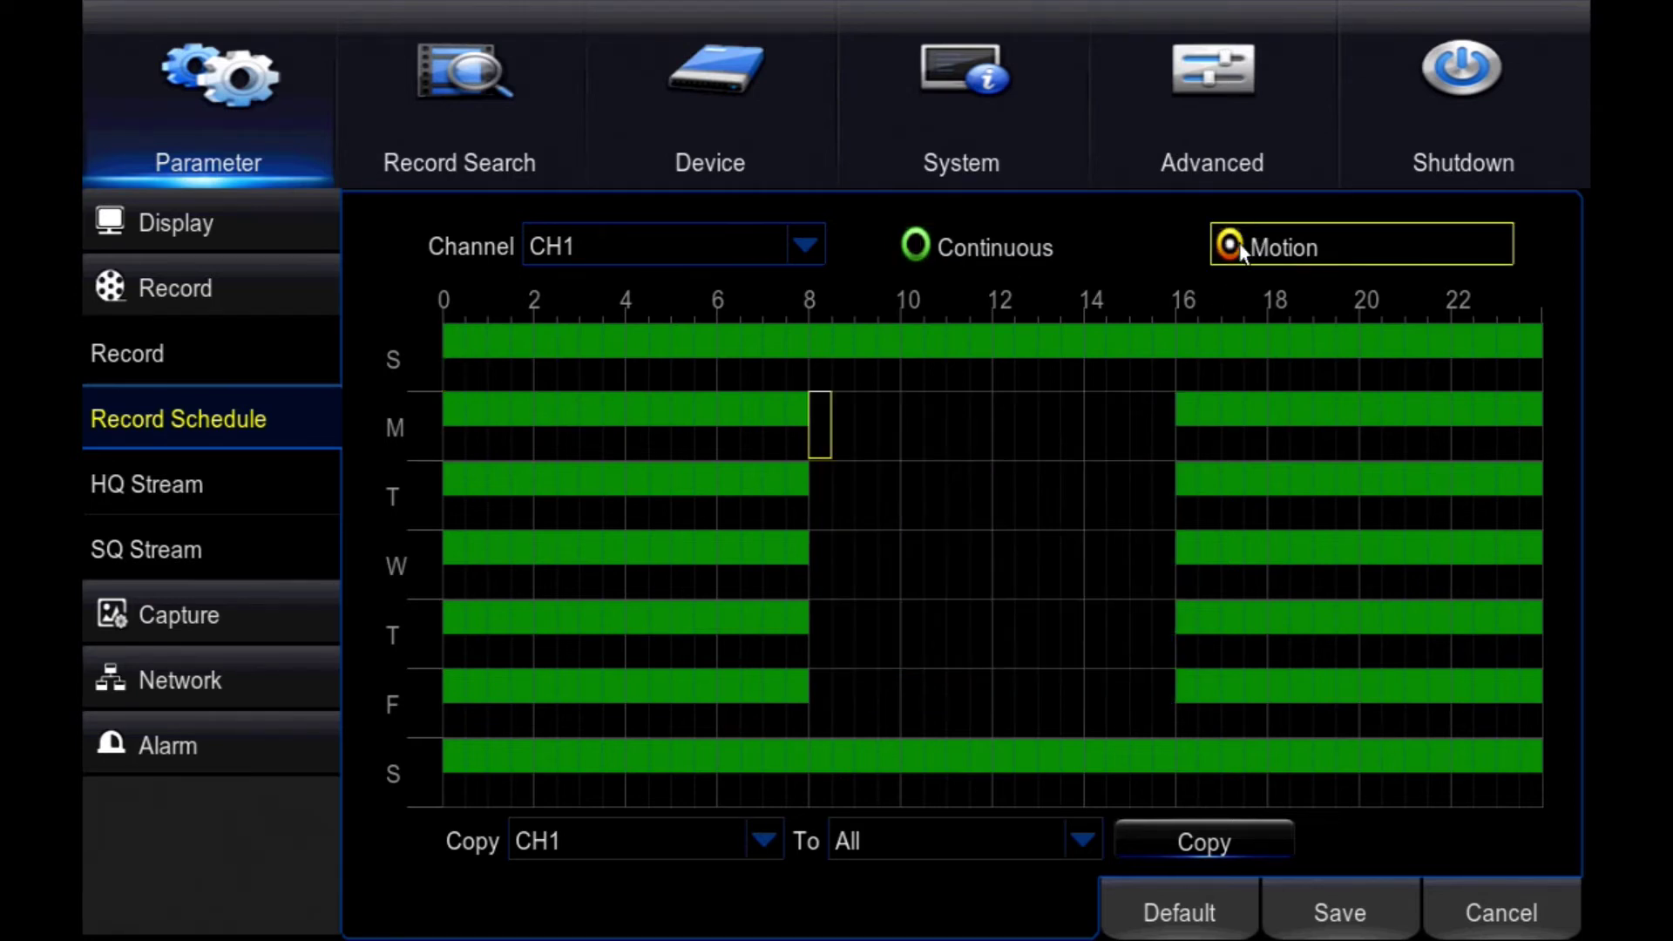
{"action": "left_click_drag", "start_coordinate": [818, 410], "coordinate": [1166, 704]}
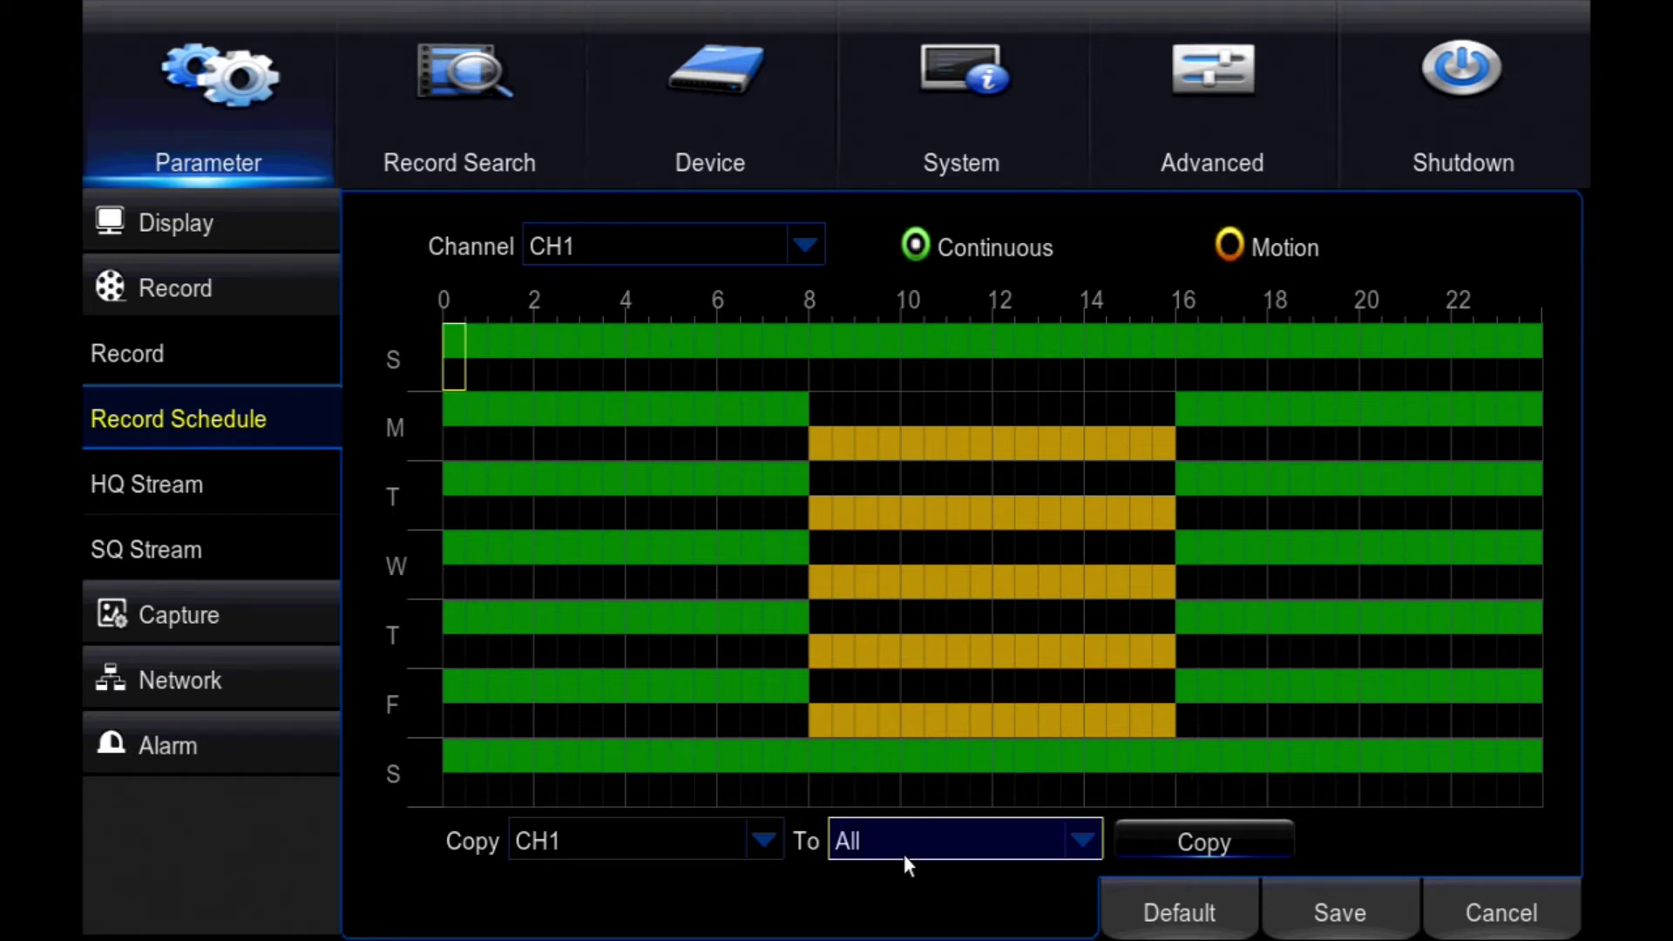
- Copy the CH1 record schedule to all channels and save the schedule settings
{"action": "left_click", "coordinate": [928, 837]}
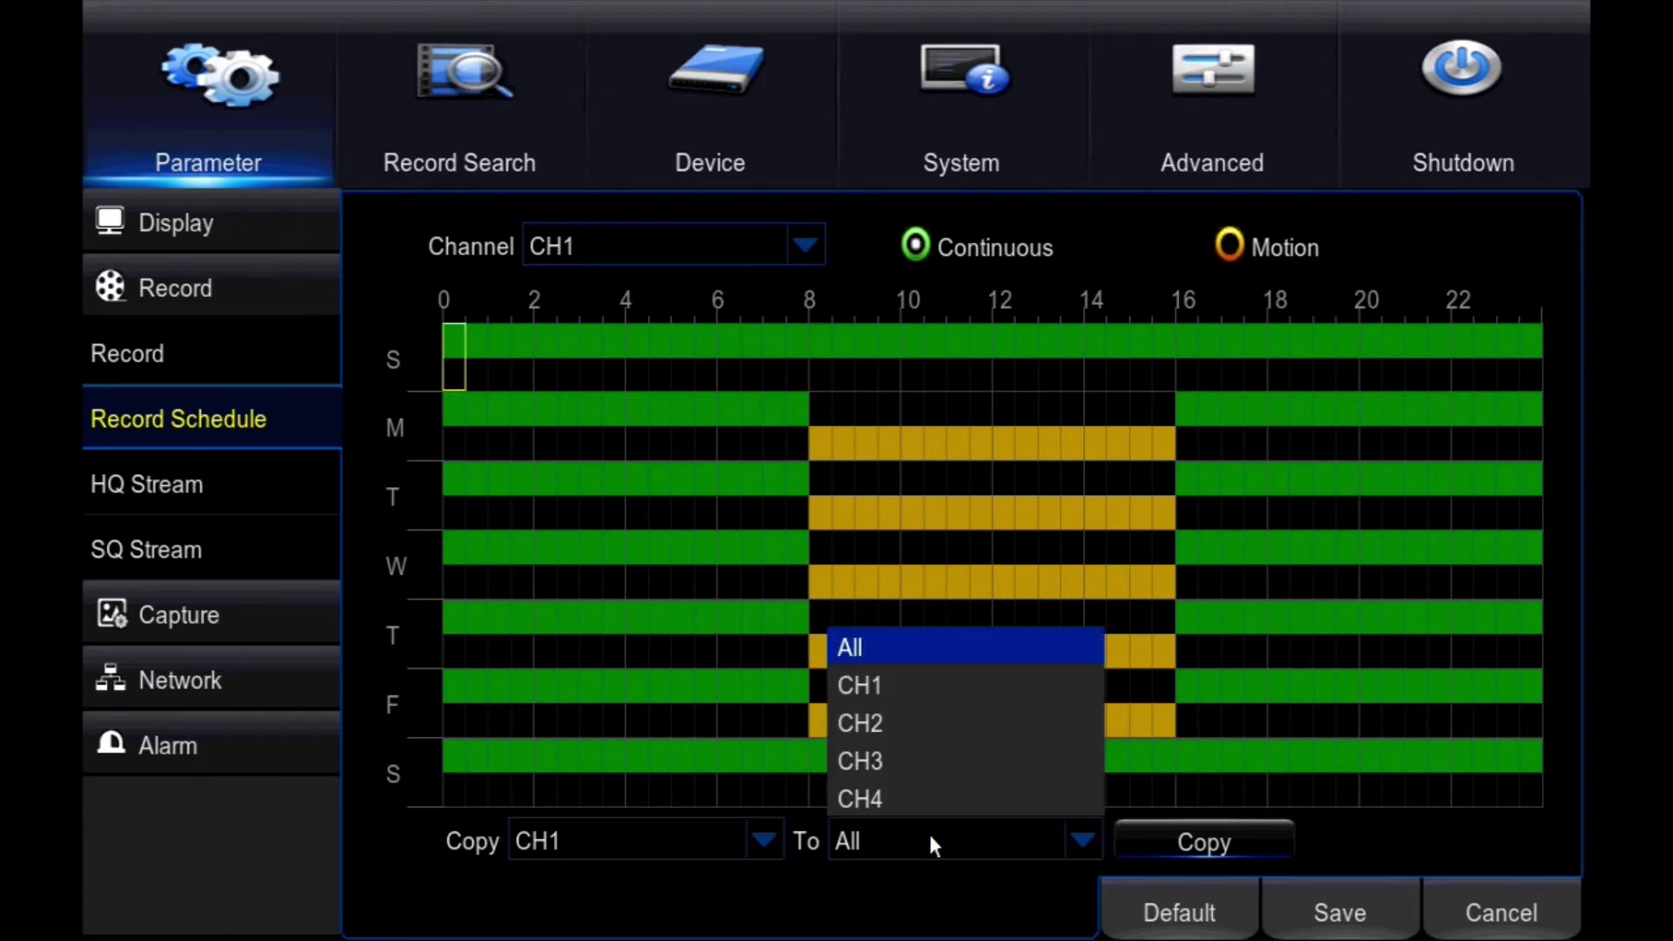
{"action": "left_click", "coordinate": [860, 652]}
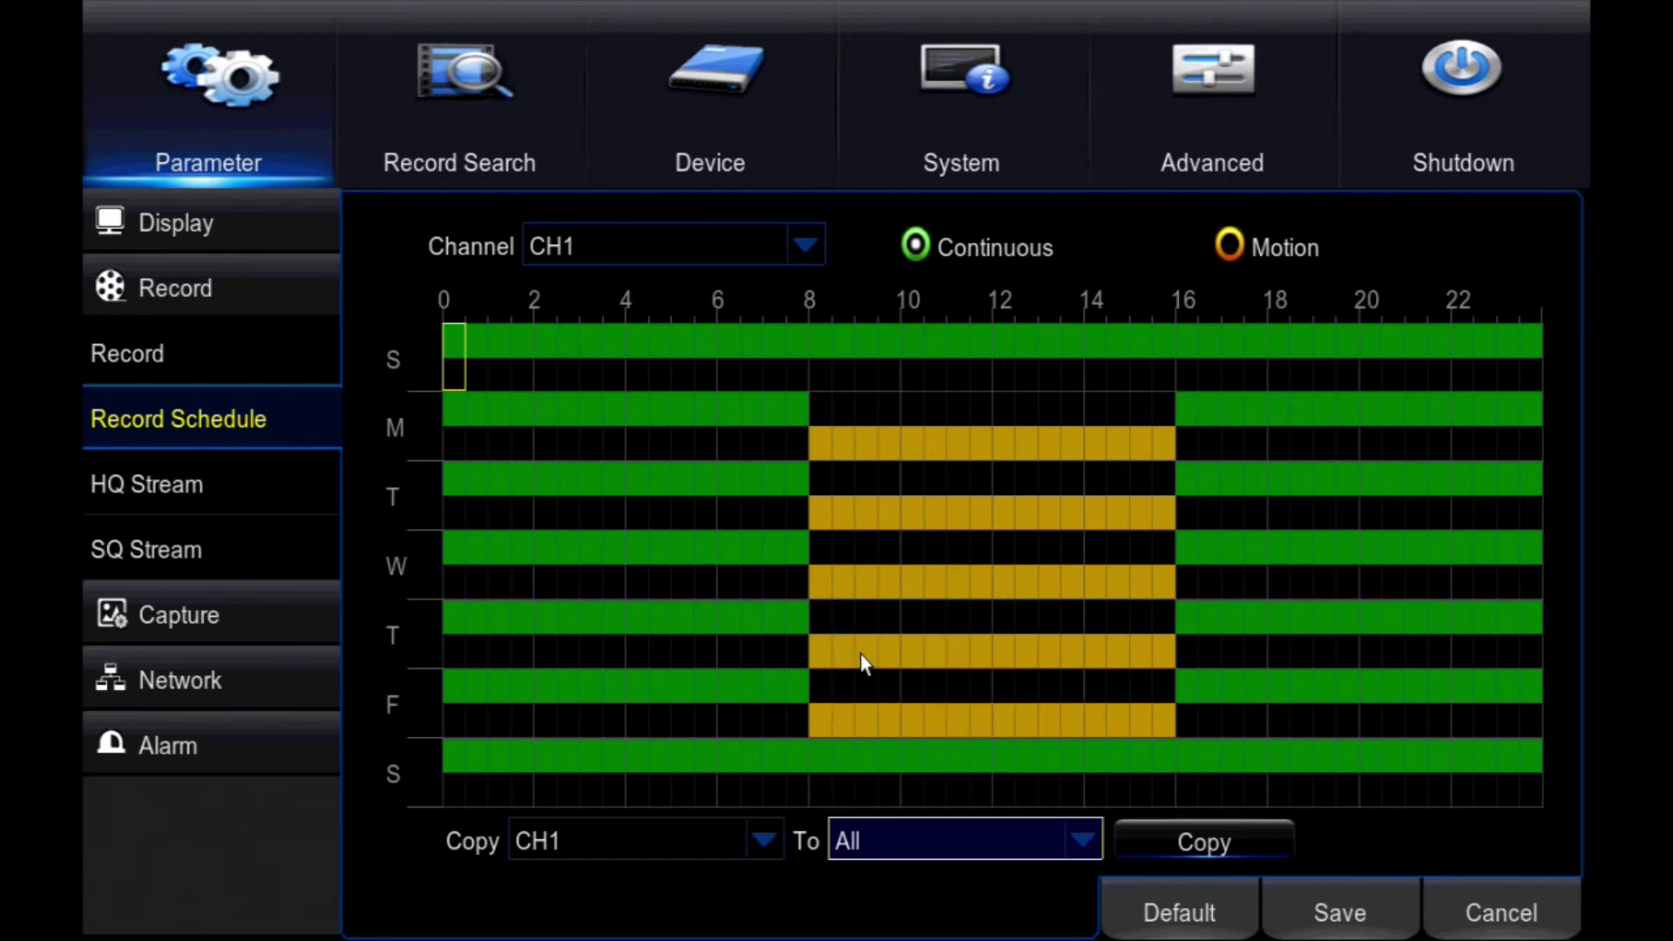
{"action": "left_click", "coordinate": [1222, 844]}
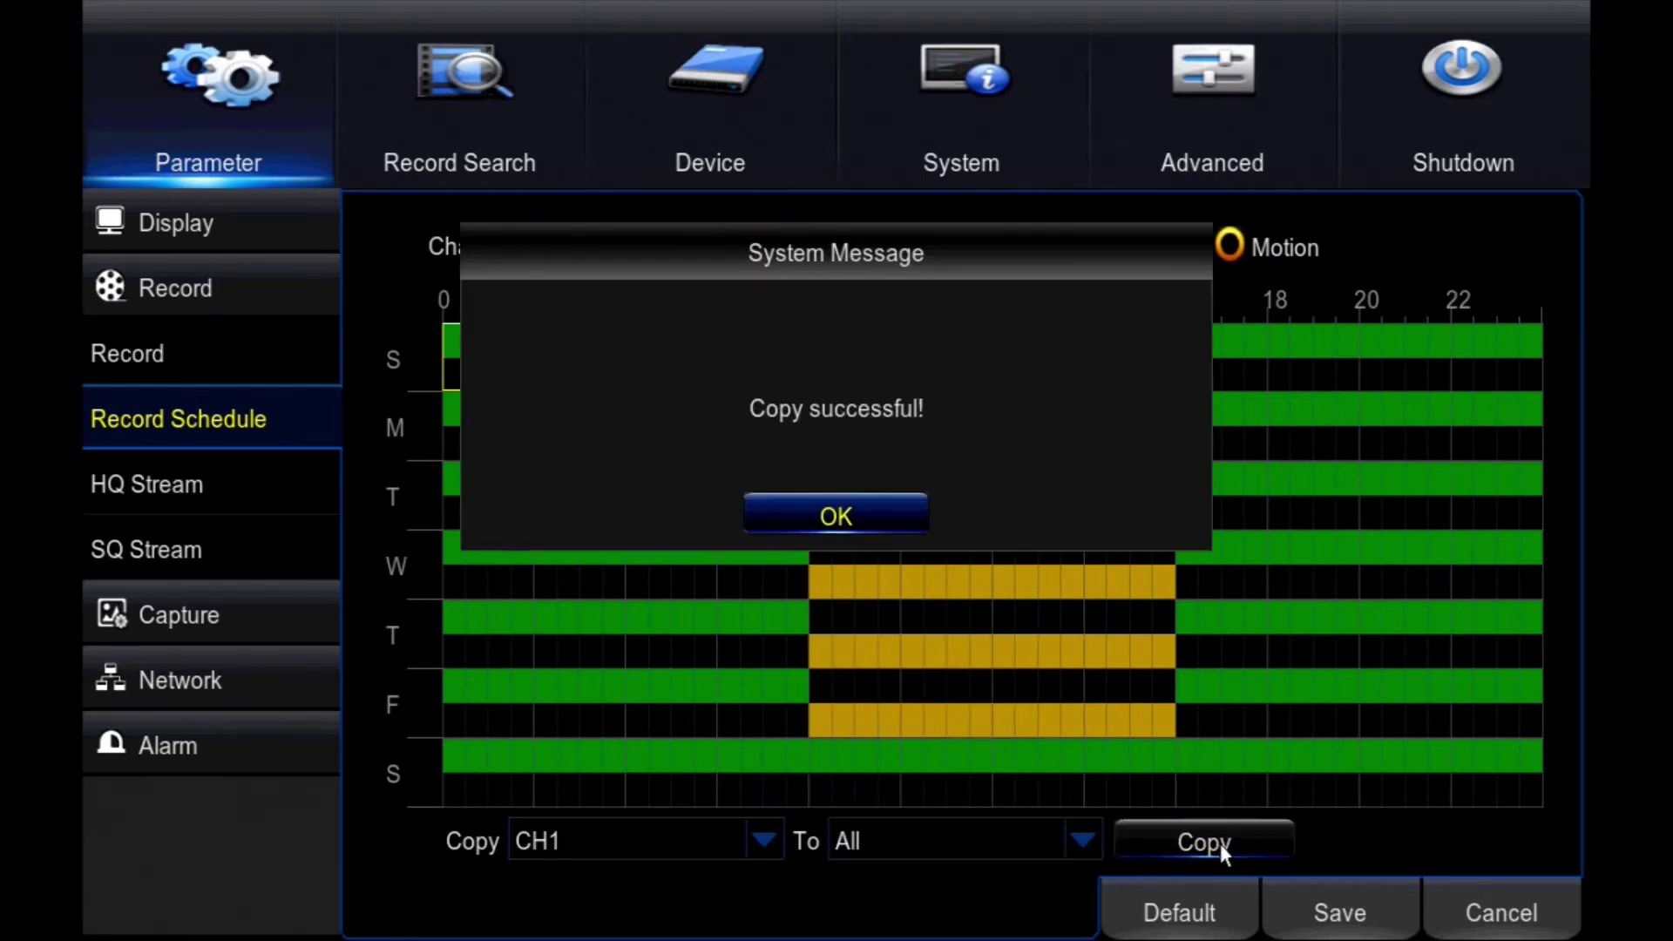
{"action": "left_click", "coordinate": [858, 500]}
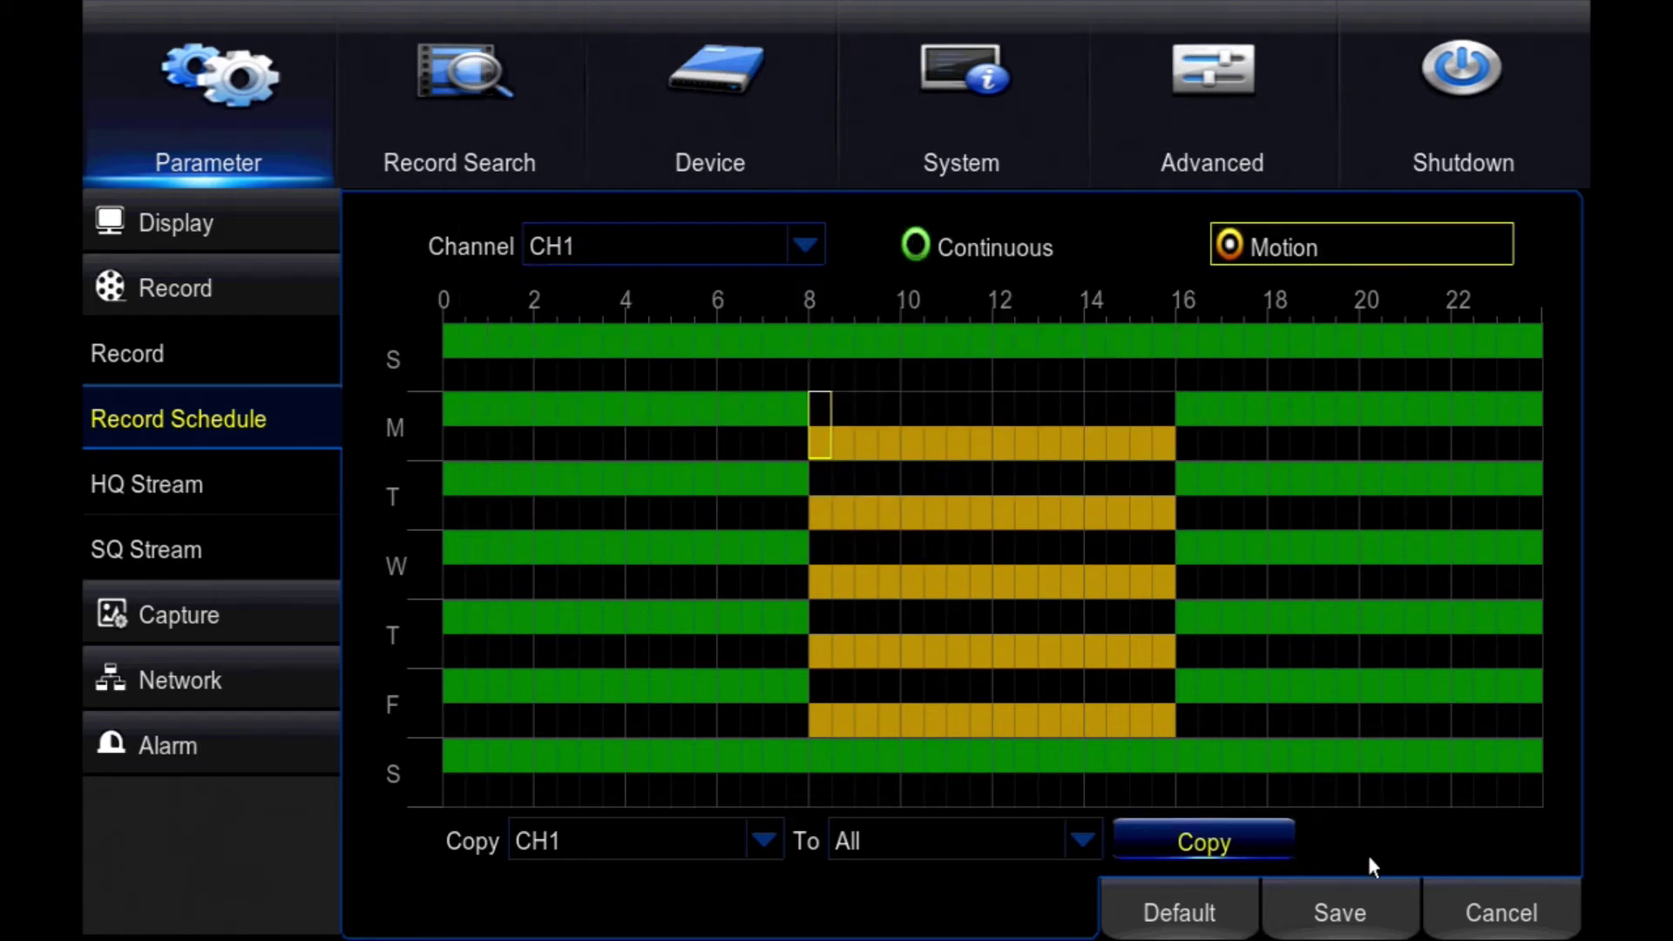
{"action": "left_click", "coordinate": [1374, 909]}
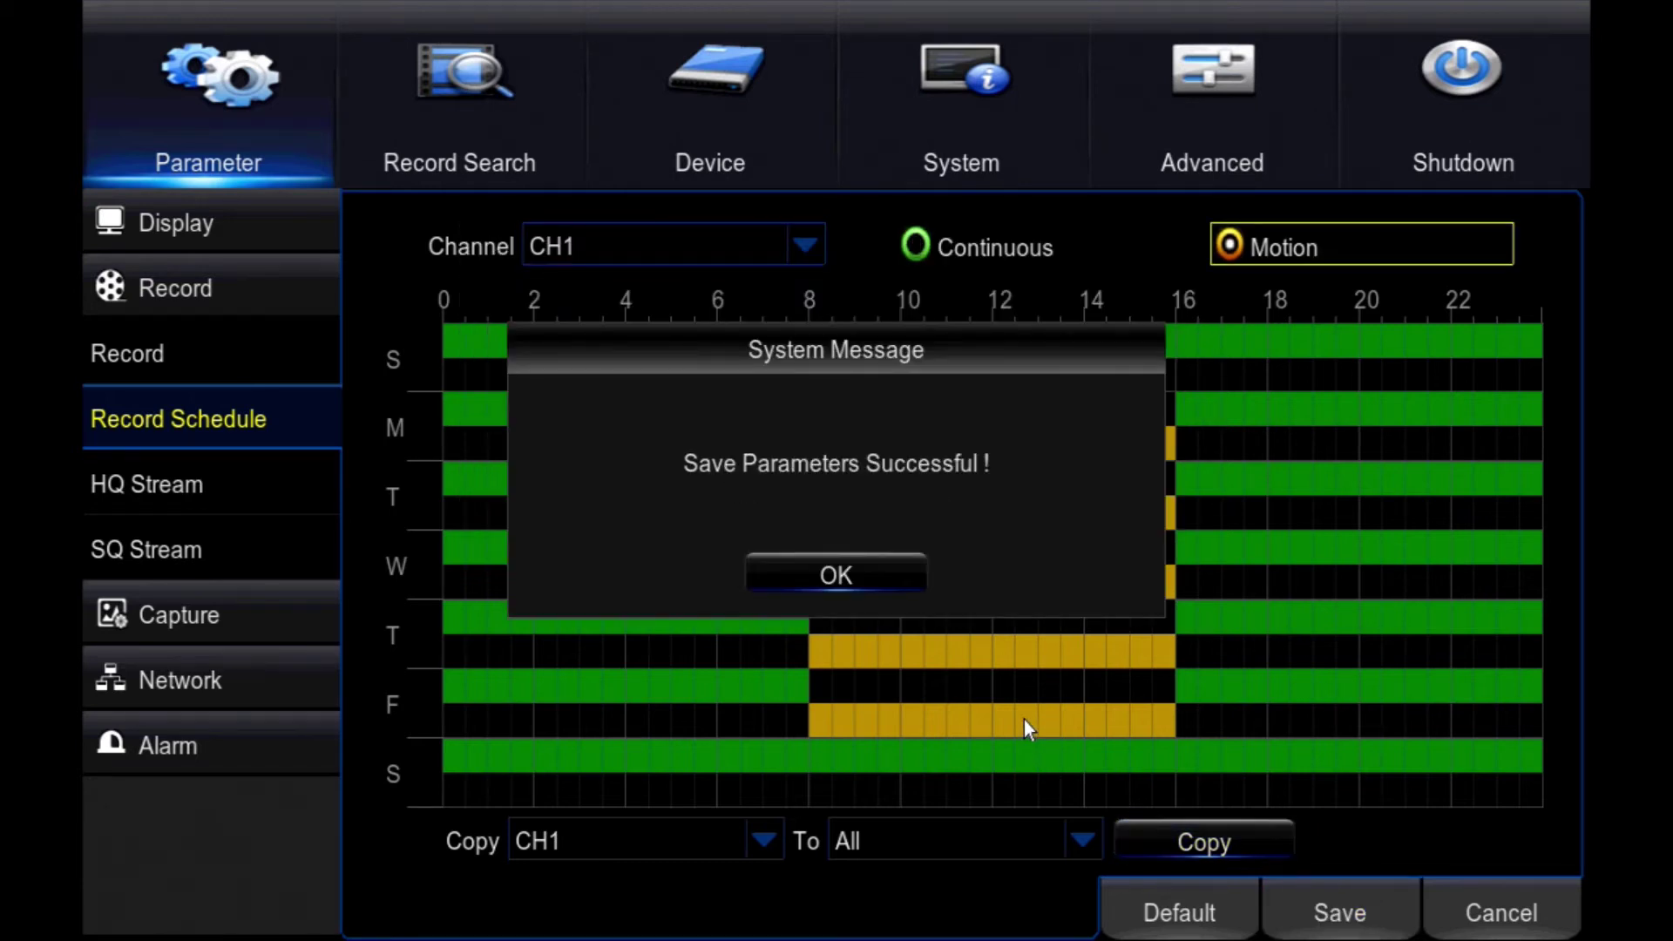
{"action": "left_click", "coordinate": [837, 575]}
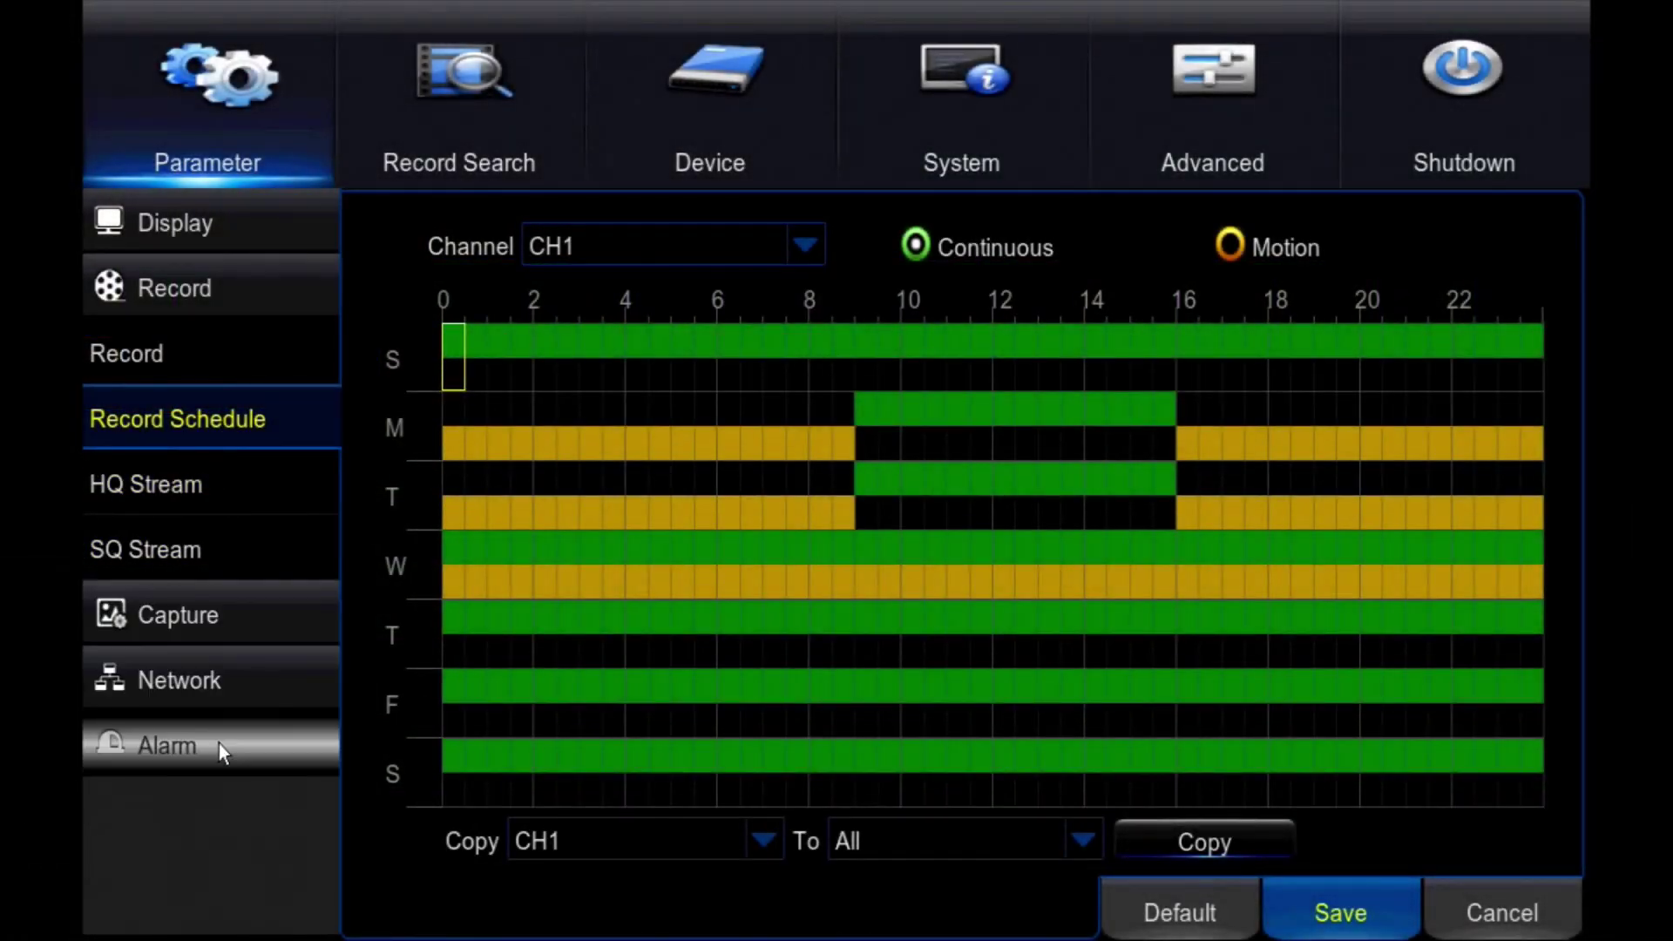
- In the motion alarm settings for CH1, keep motion enabled and the buzzer disabled, and set the sensitivity to 5
{"action": "left_click", "coordinate": [222, 751]}
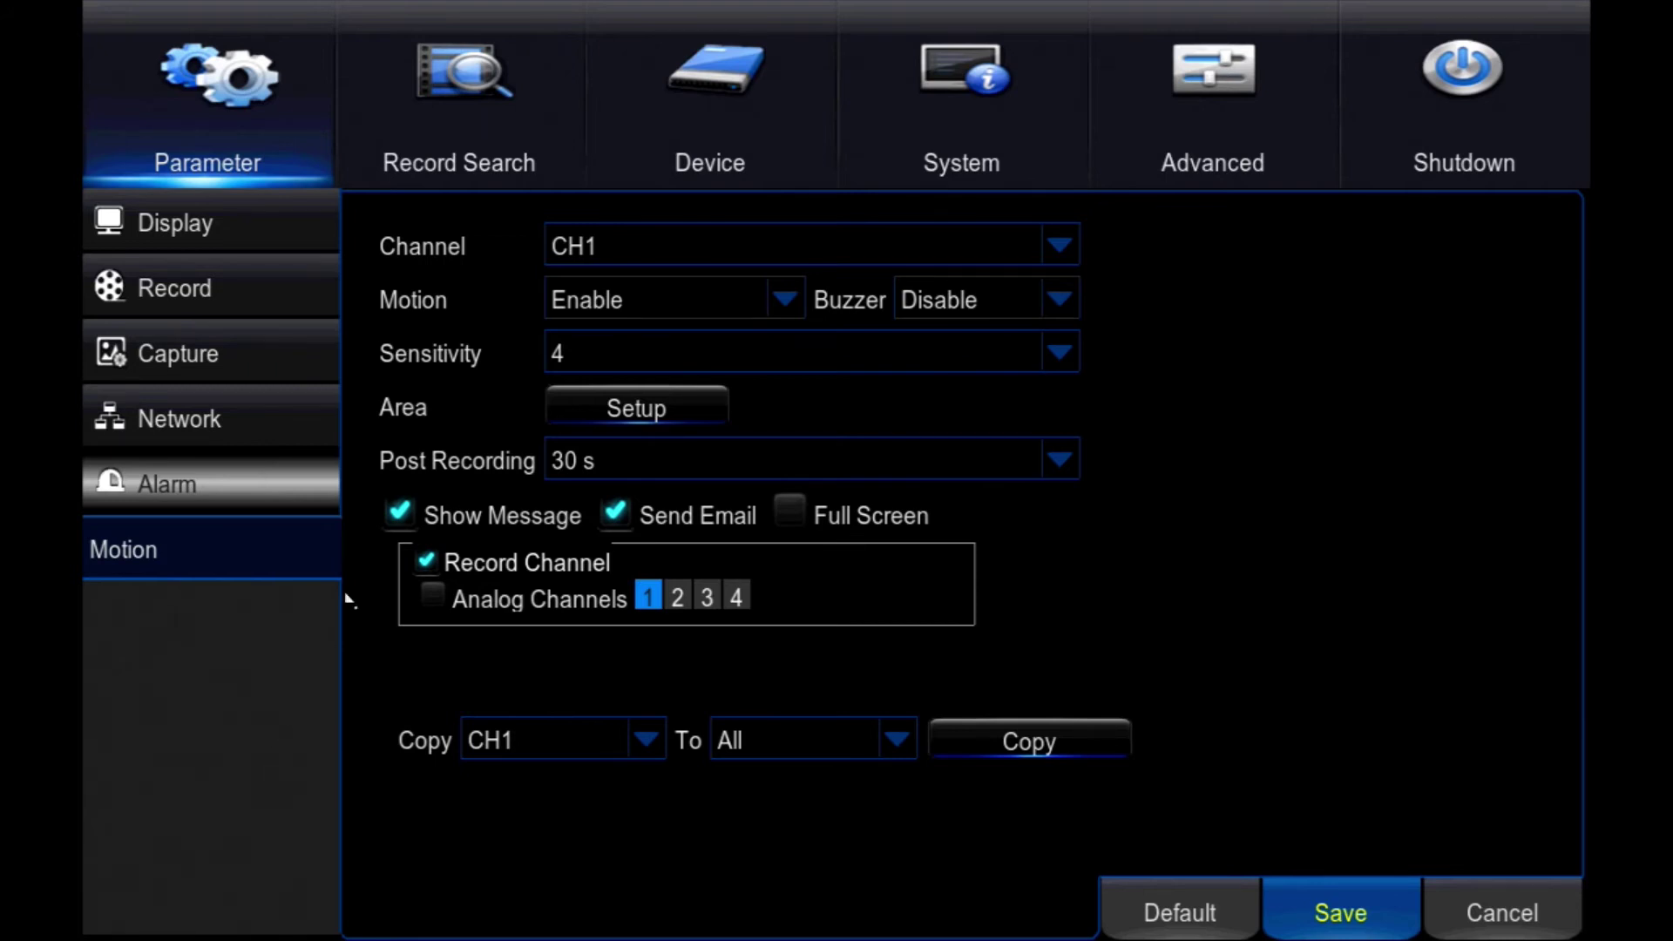
{"action": "left_click", "coordinate": [719, 236]}
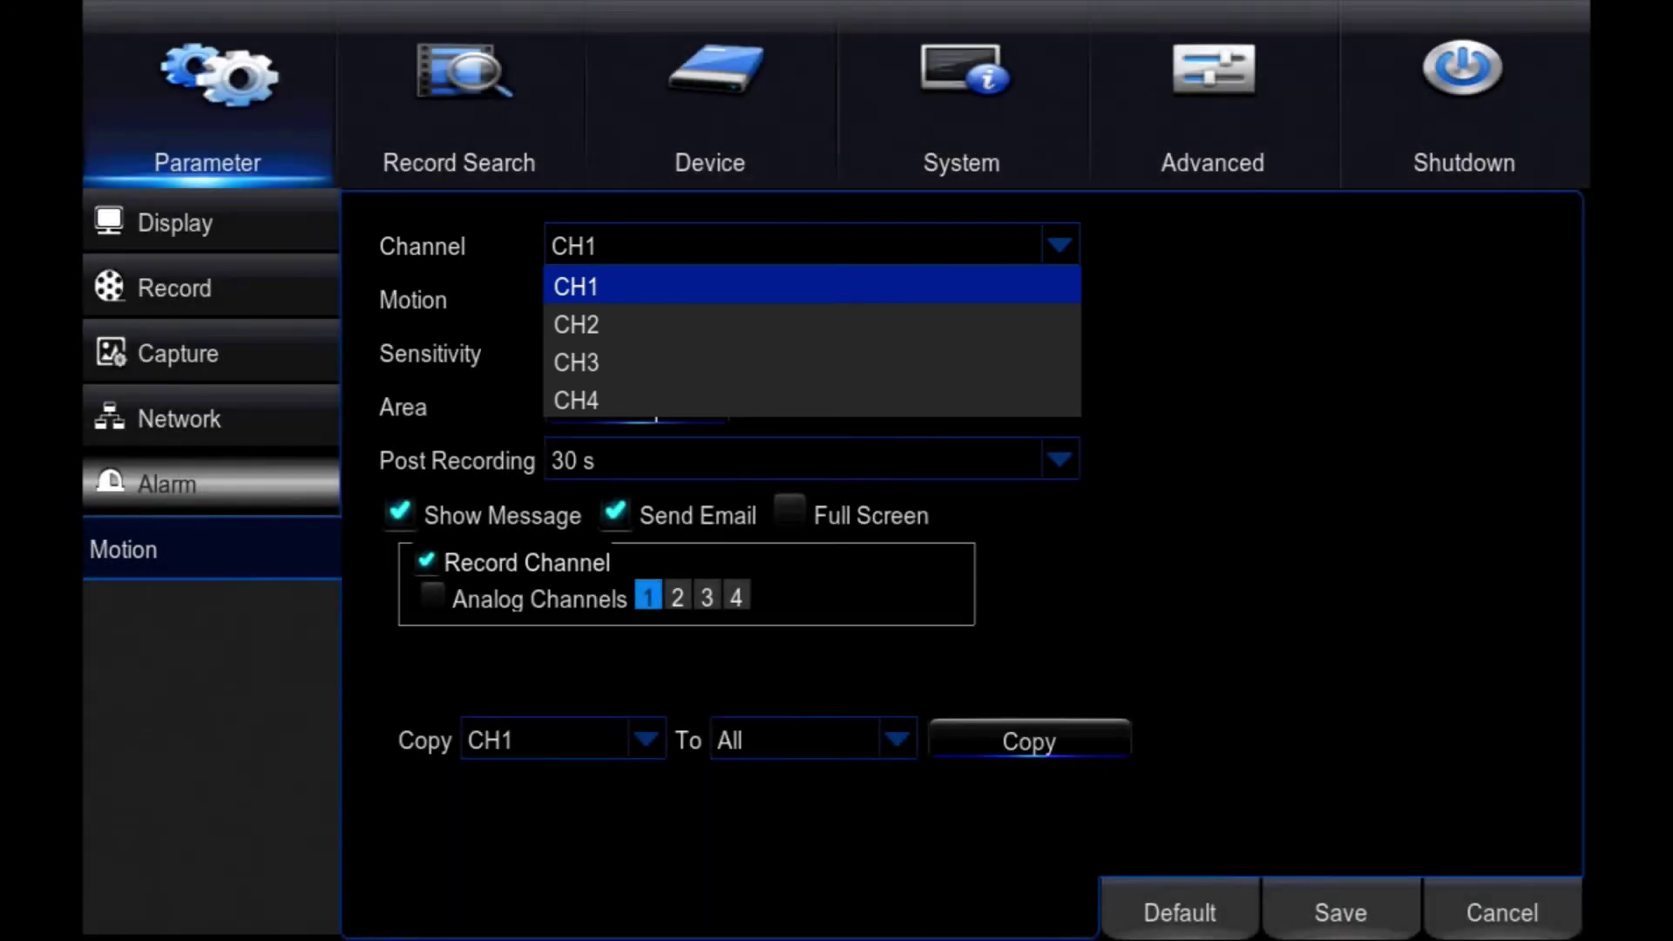
{"action": "left_click", "coordinate": [782, 299]}
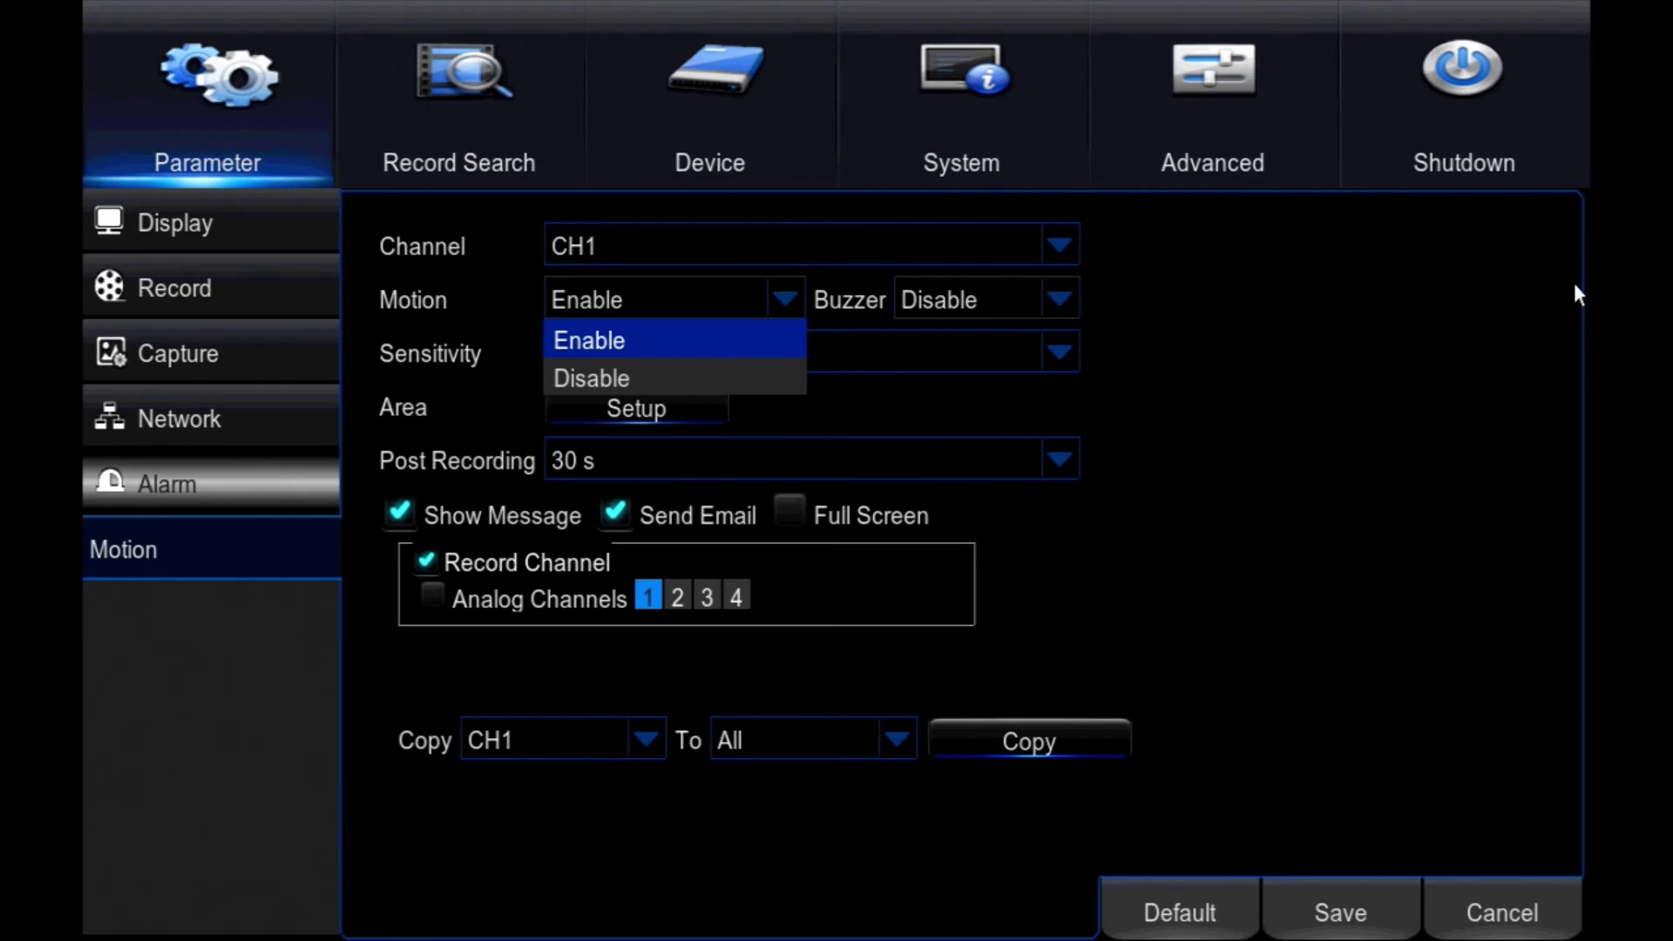
{"action": "left_click", "coordinate": [1165, 359]}
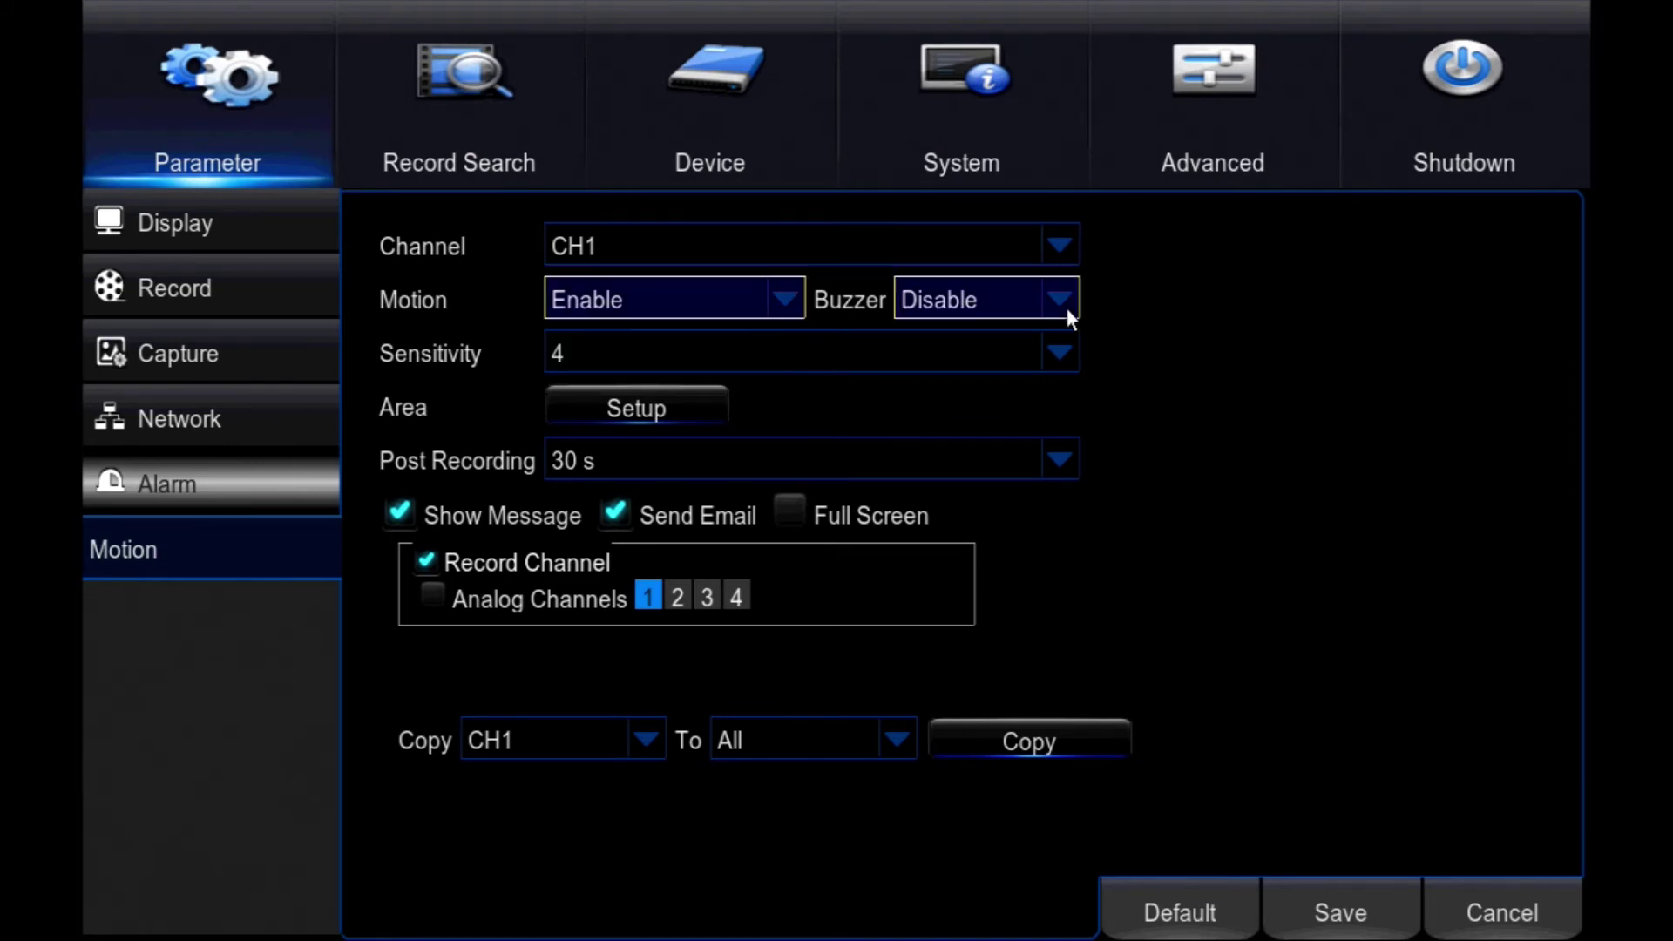
{"action": "left_click", "coordinate": [1063, 302]}
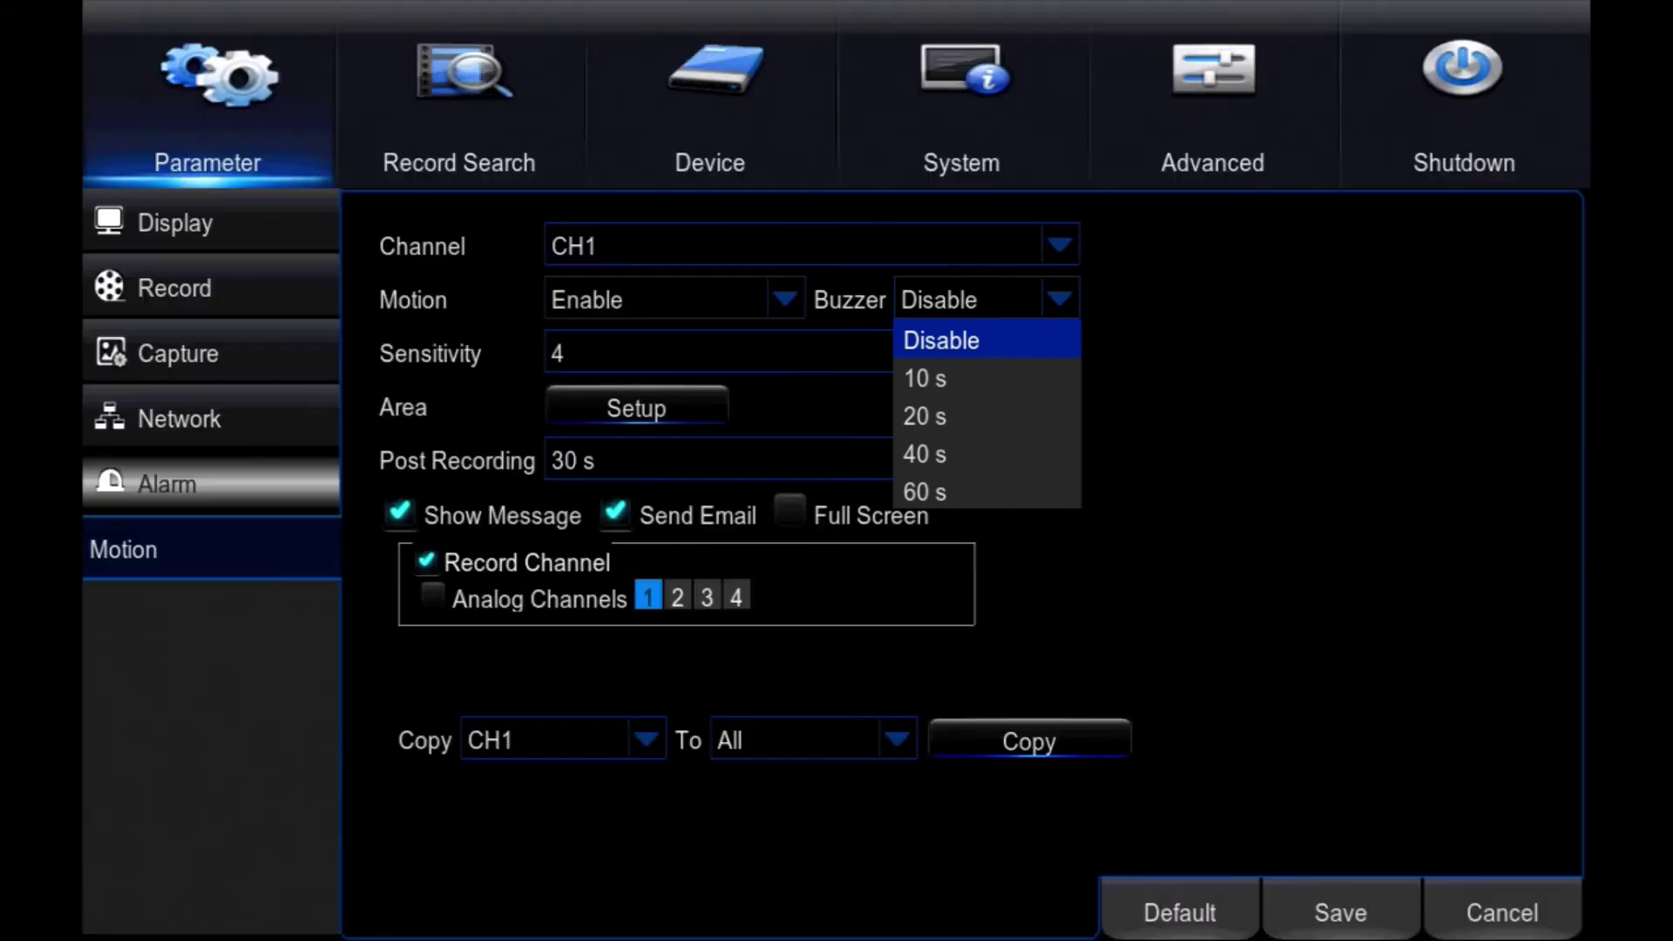
{"action": "left_click", "coordinate": [1330, 429]}
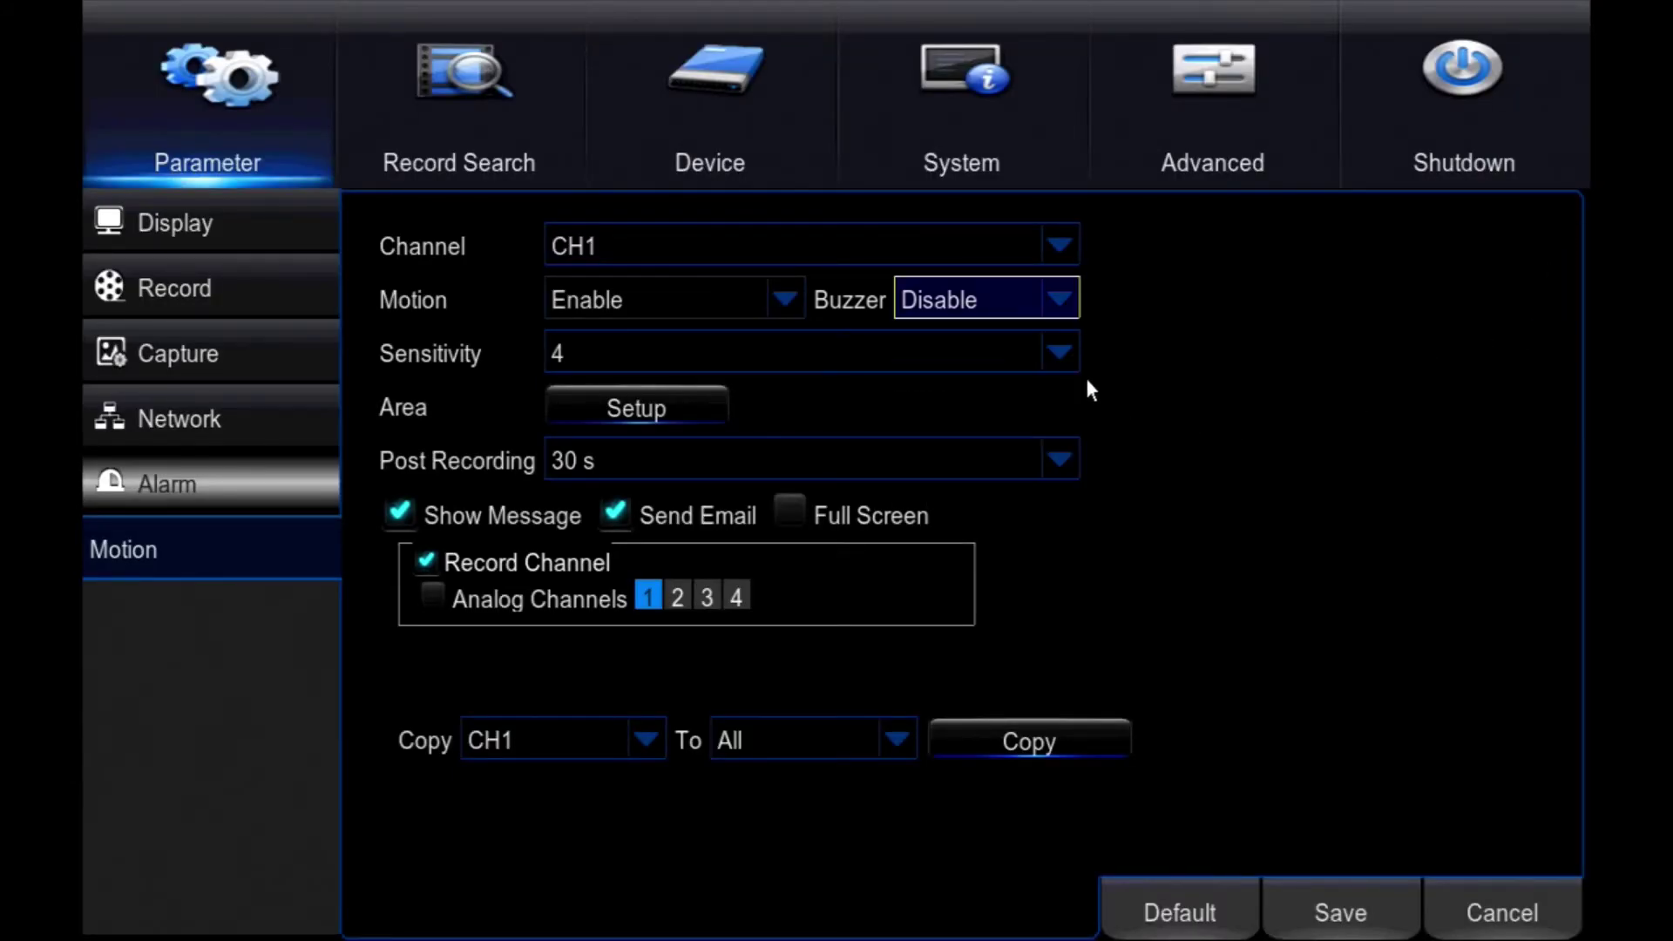
{"action": "left_click", "coordinate": [1058, 358]}
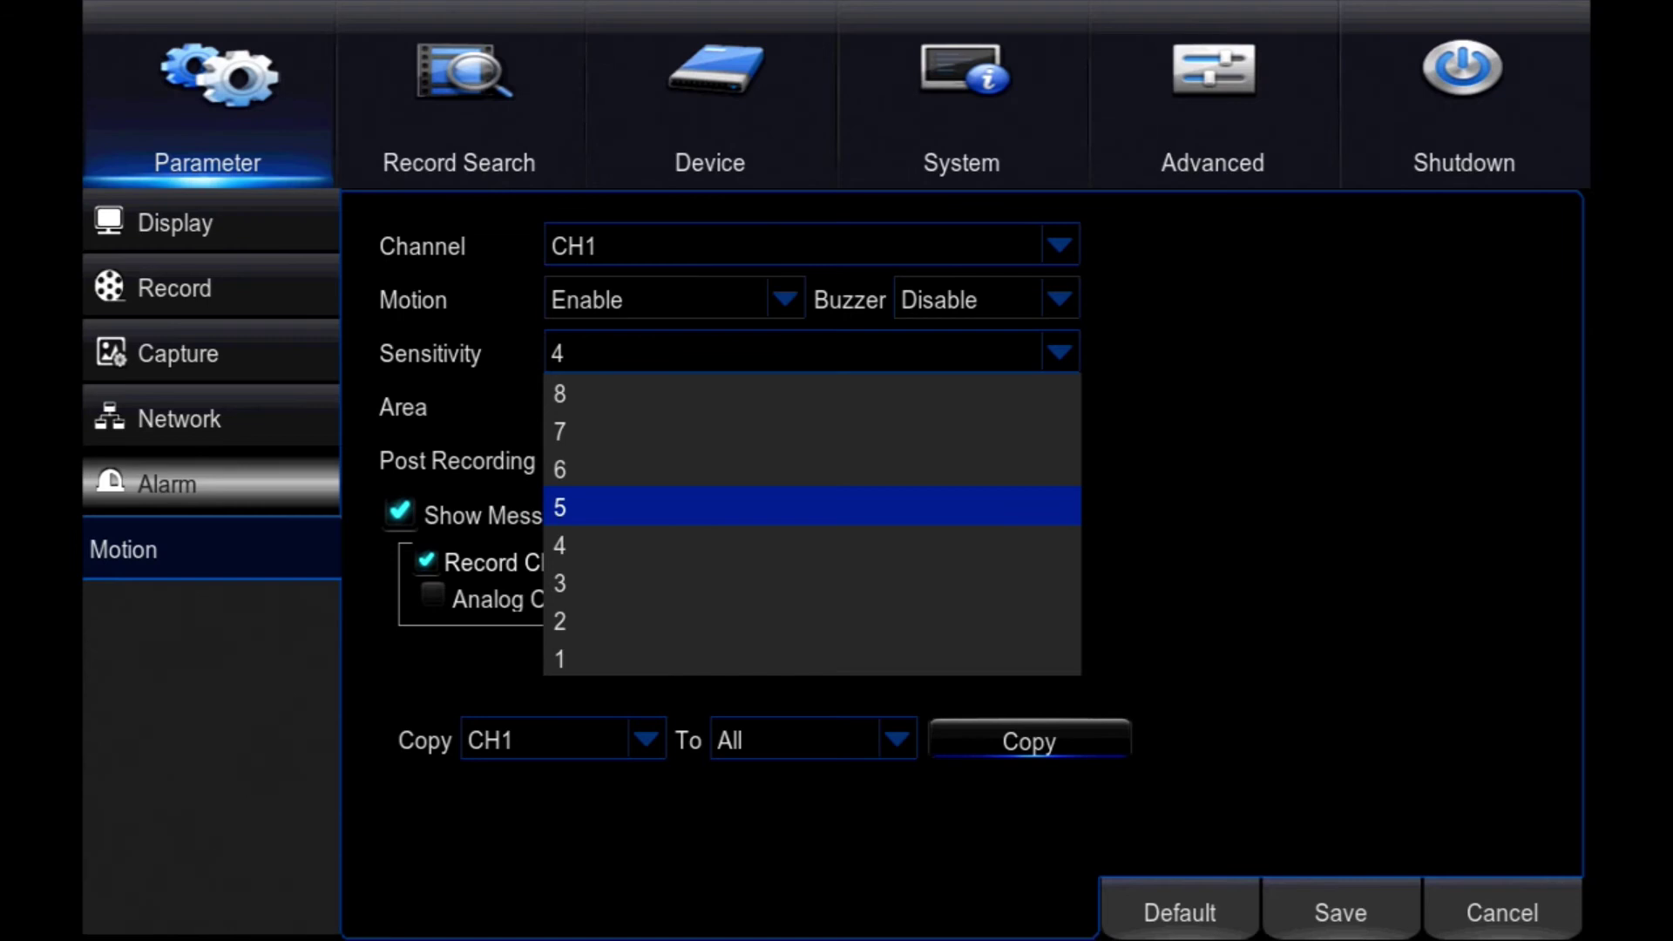
{"action": "left_click", "coordinate": [562, 509]}
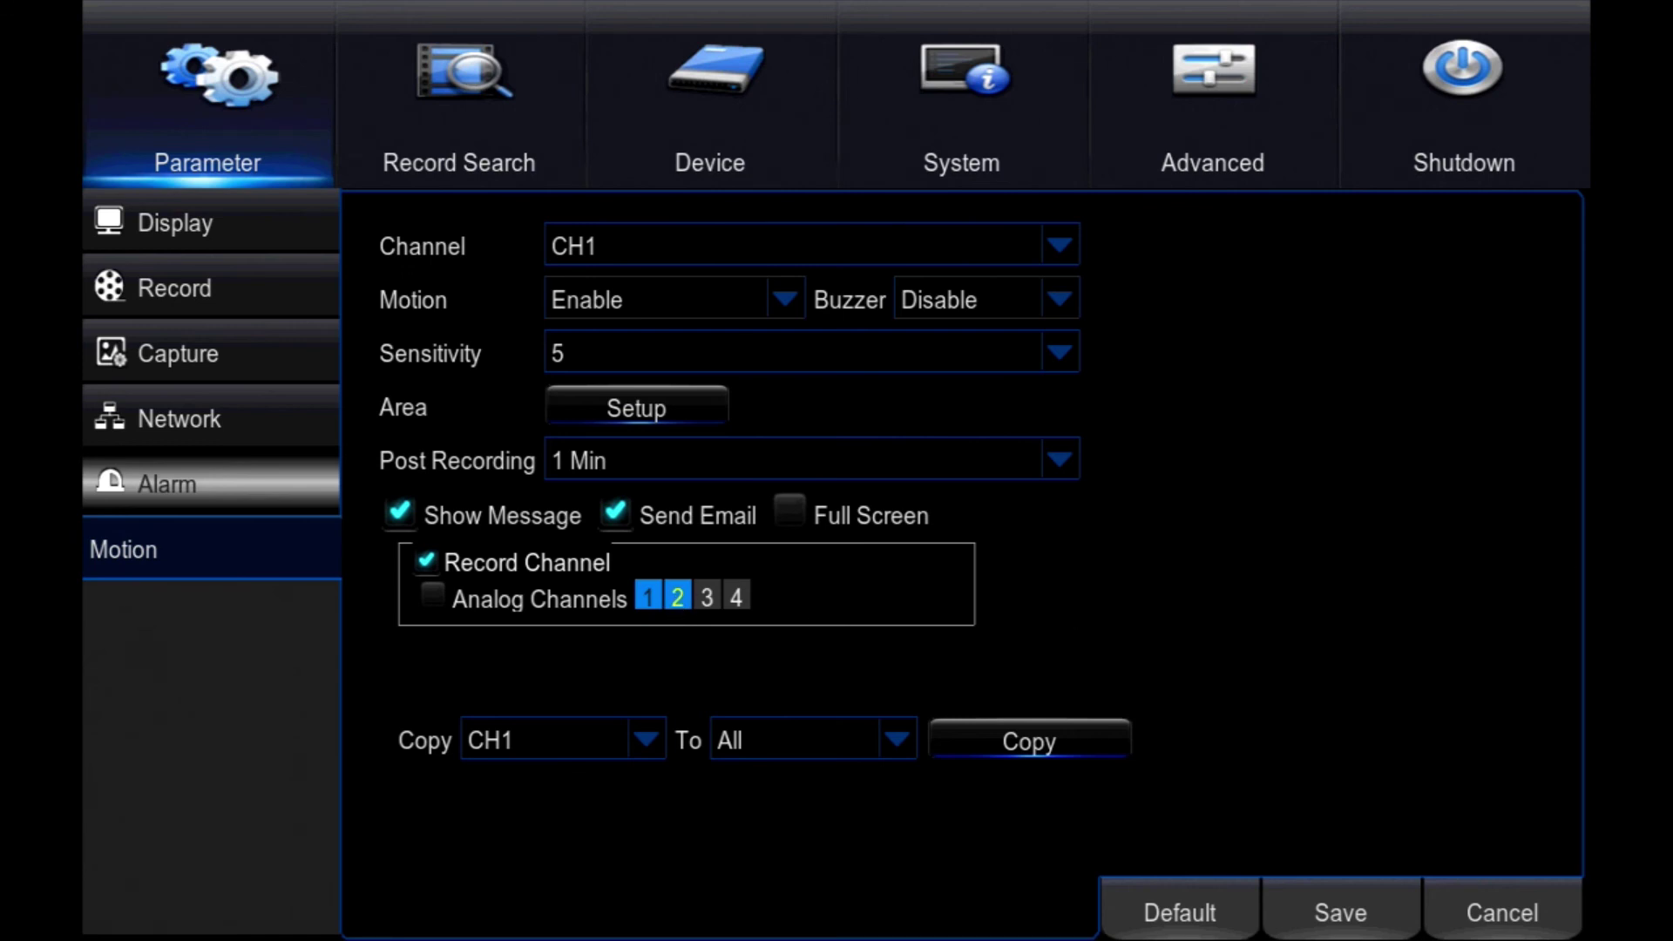
- Copy the CH1 motion alarm settings to all channels and save them
{"action": "left_click", "coordinate": [732, 741]}
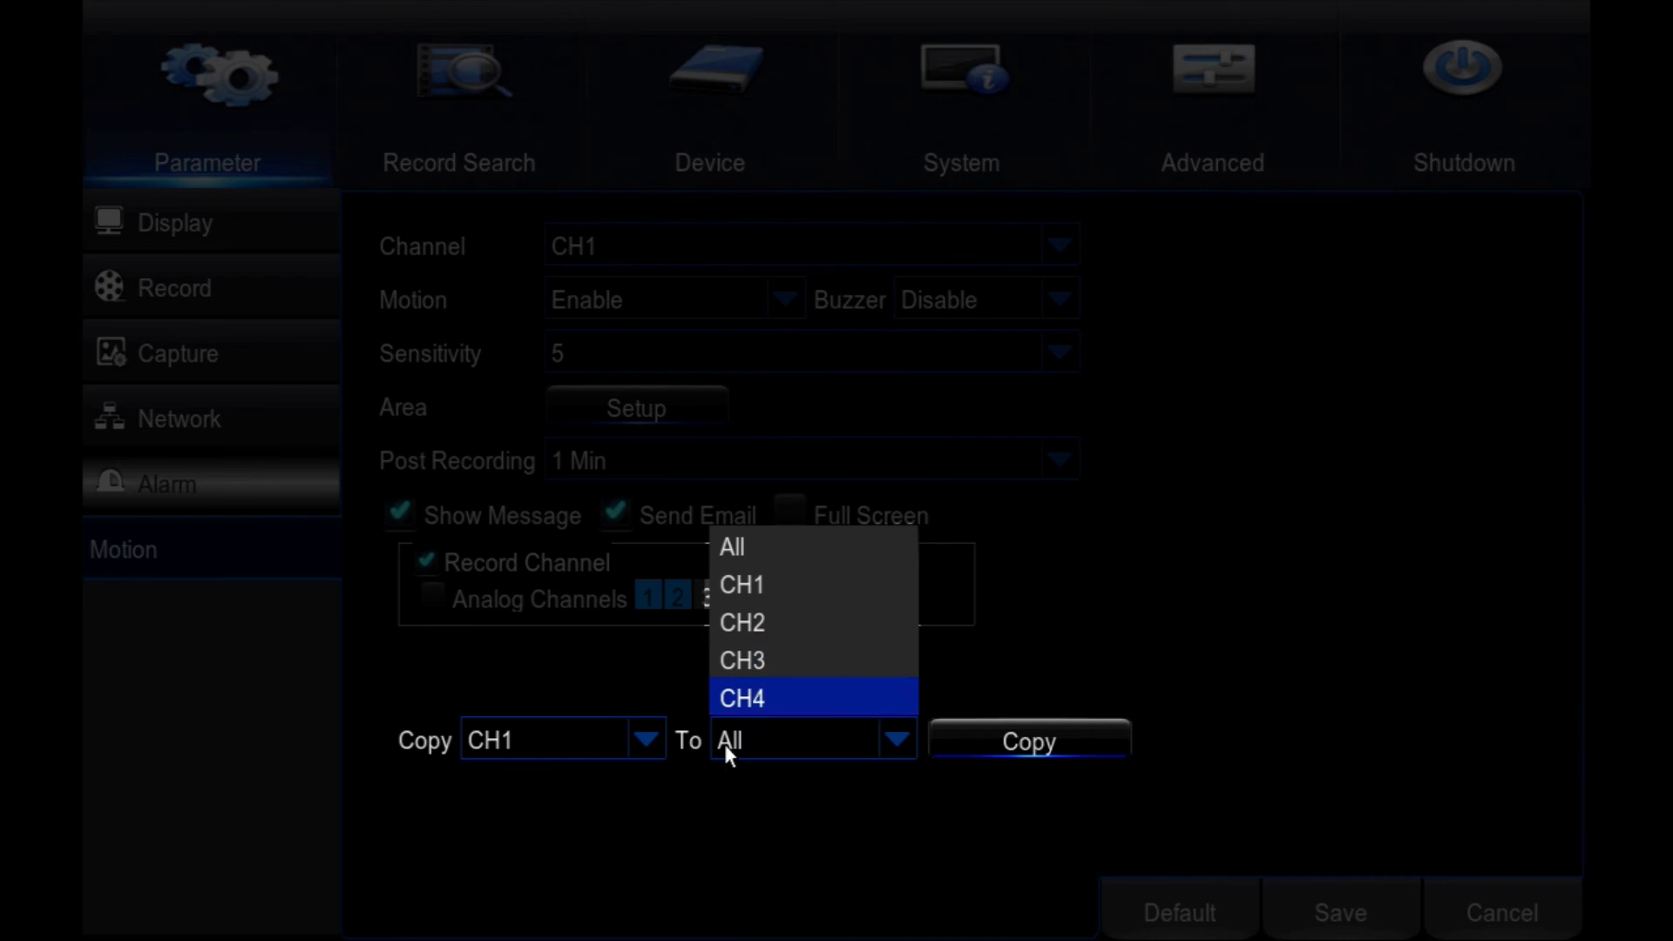
{"action": "left_click", "coordinate": [725, 744]}
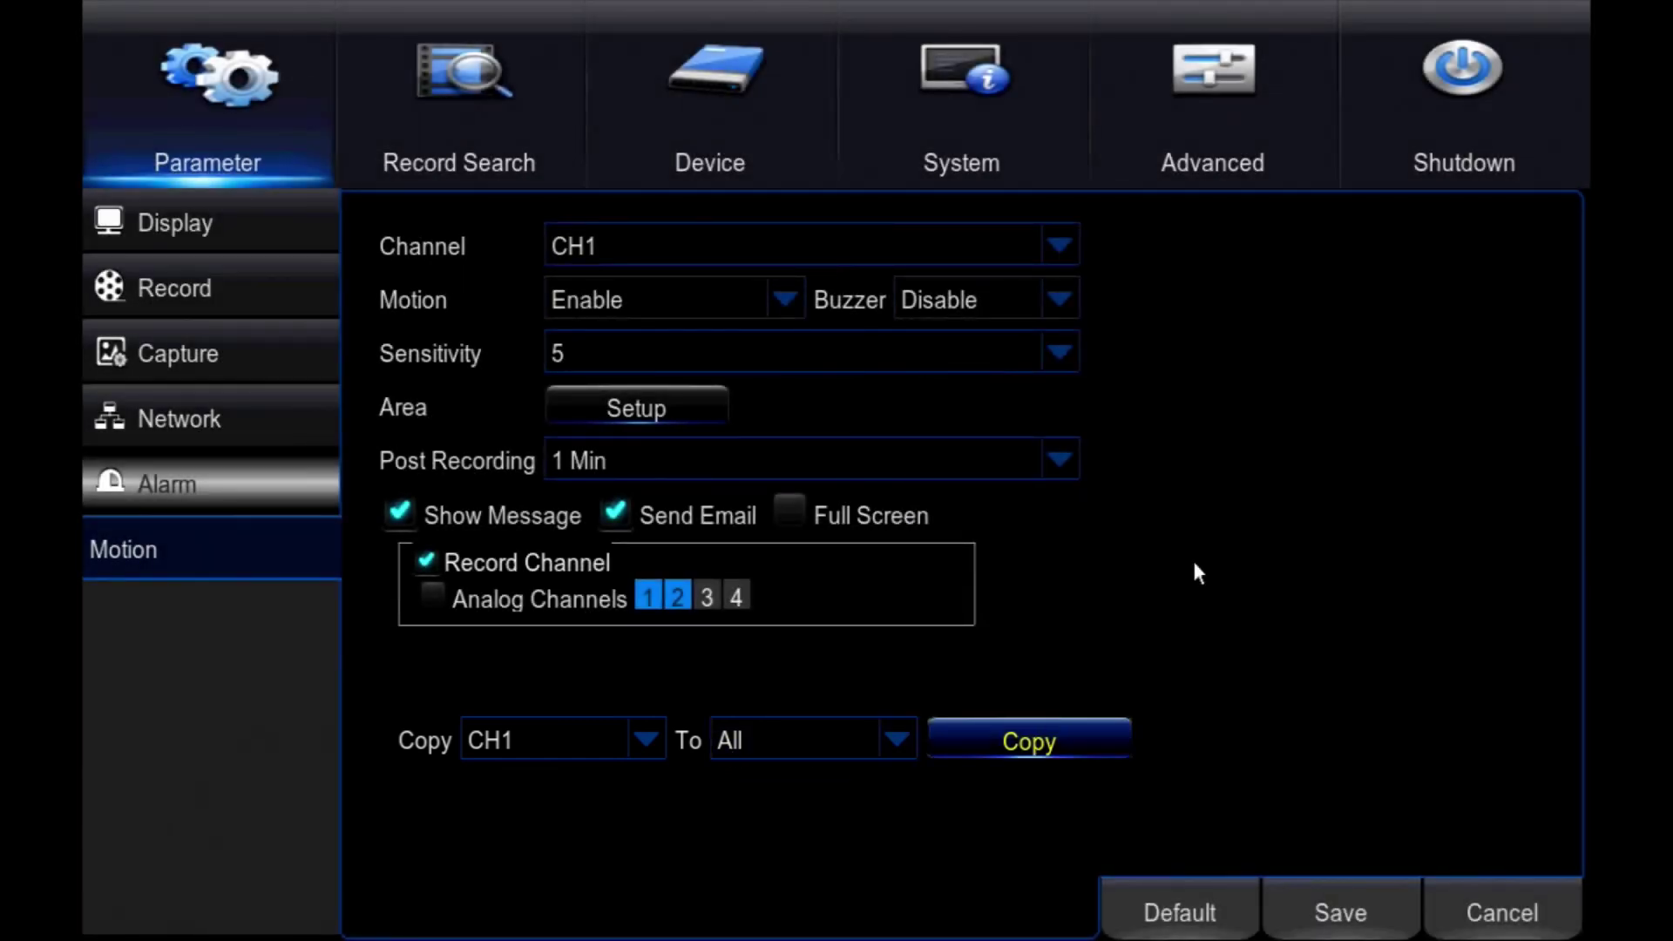
{"action": "left_click", "coordinate": [1367, 919]}
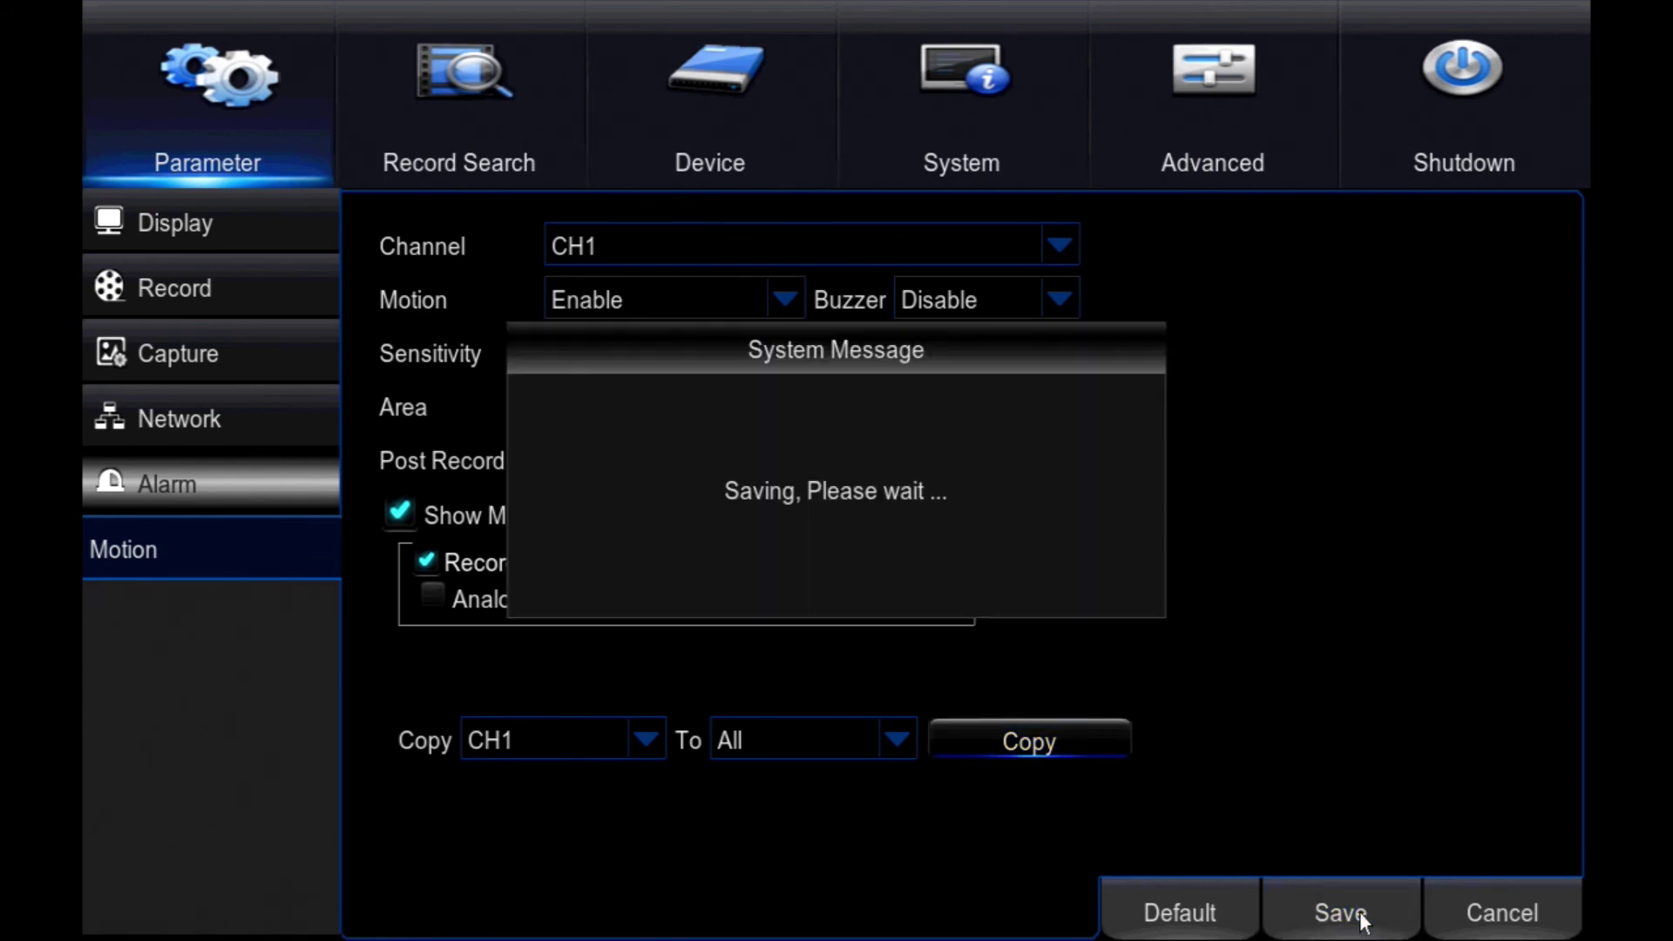